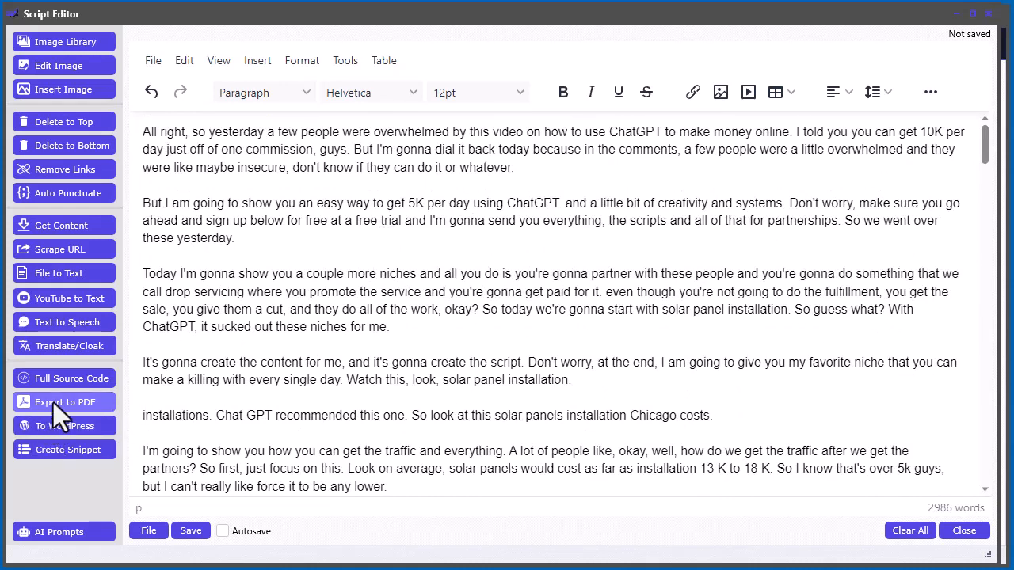
Step: Open the transcript's PDF Settings, showing Helvetica 12 content and 1.25 line height
left_click_drag(522, 15, 532, 0)
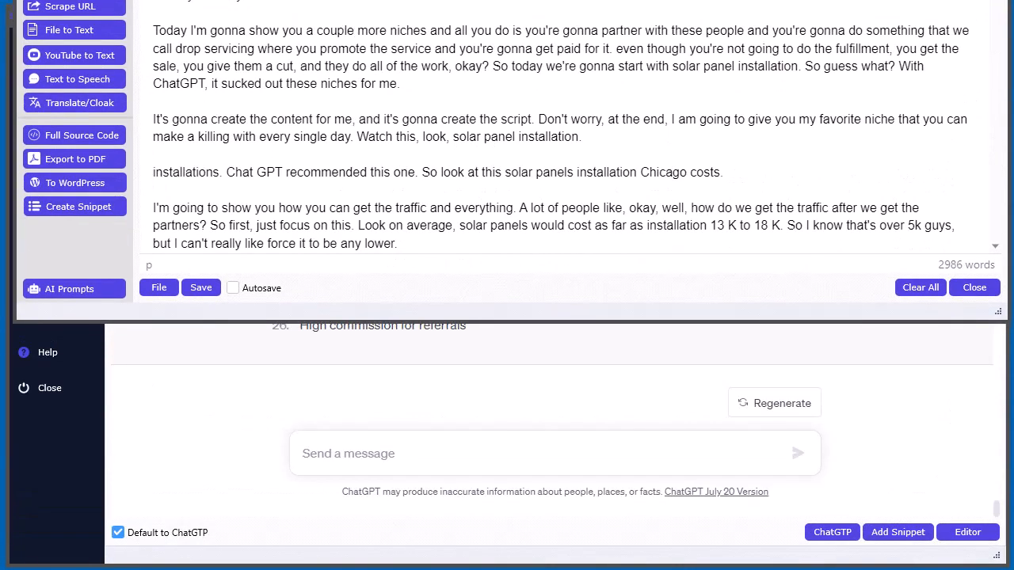
left_click(158, 292)
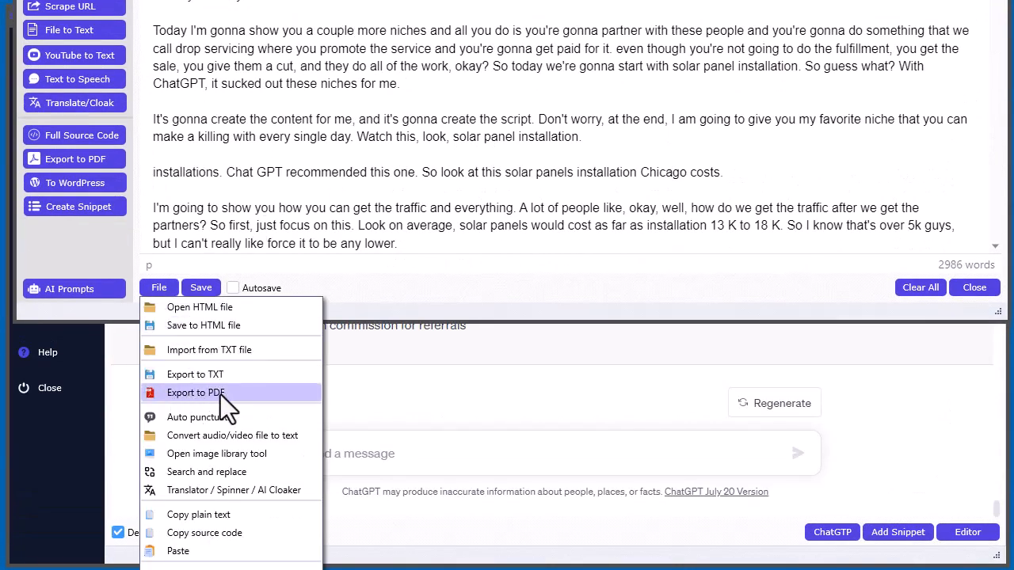
left_click(220, 393)
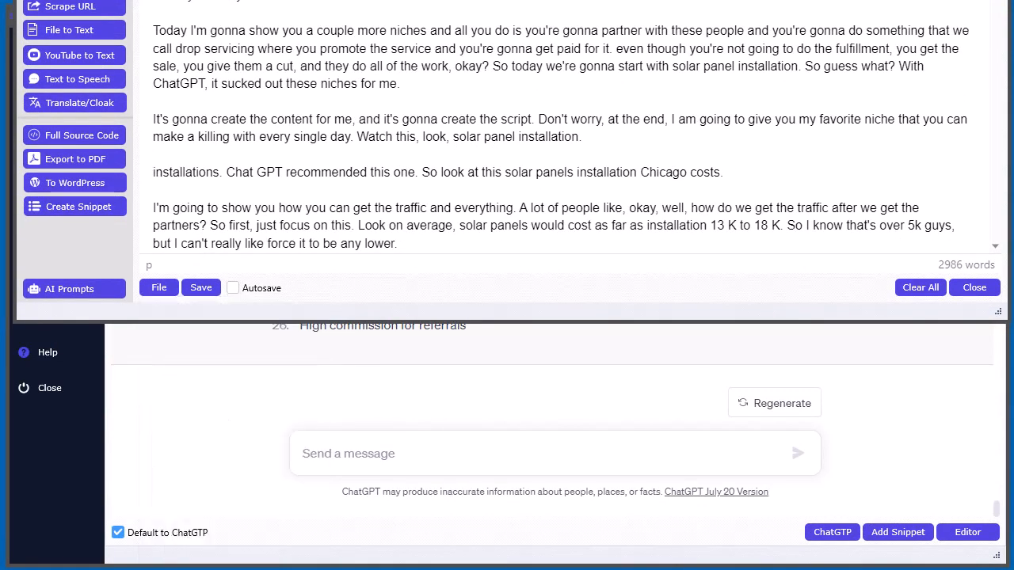
mouse_move(650, 0)
left_mouse_down()
mouse_move(614, 0)
mouse_move(648, 2)
mouse_move(639, 10)
left_mouse_up()
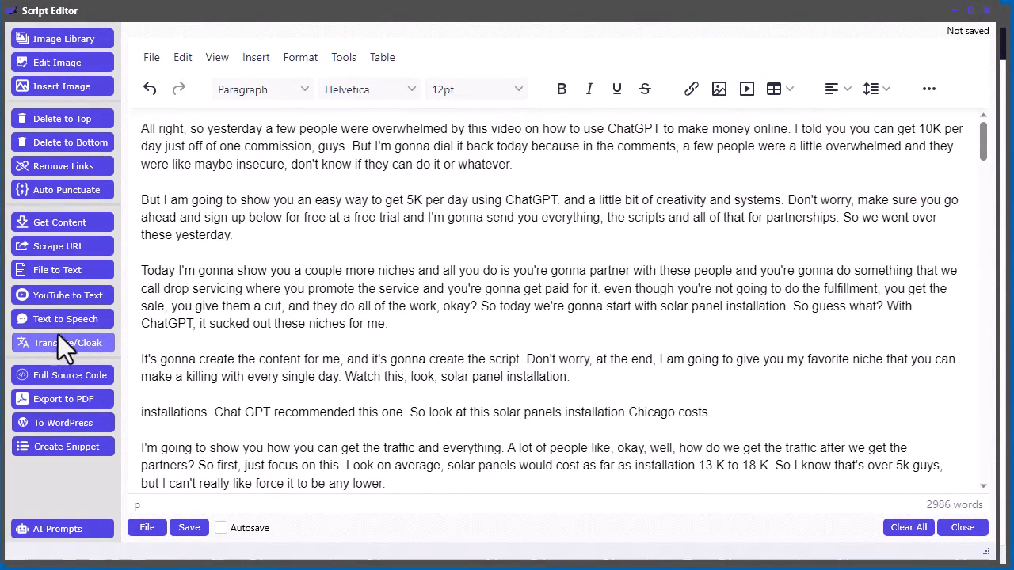
left_click(59, 400)
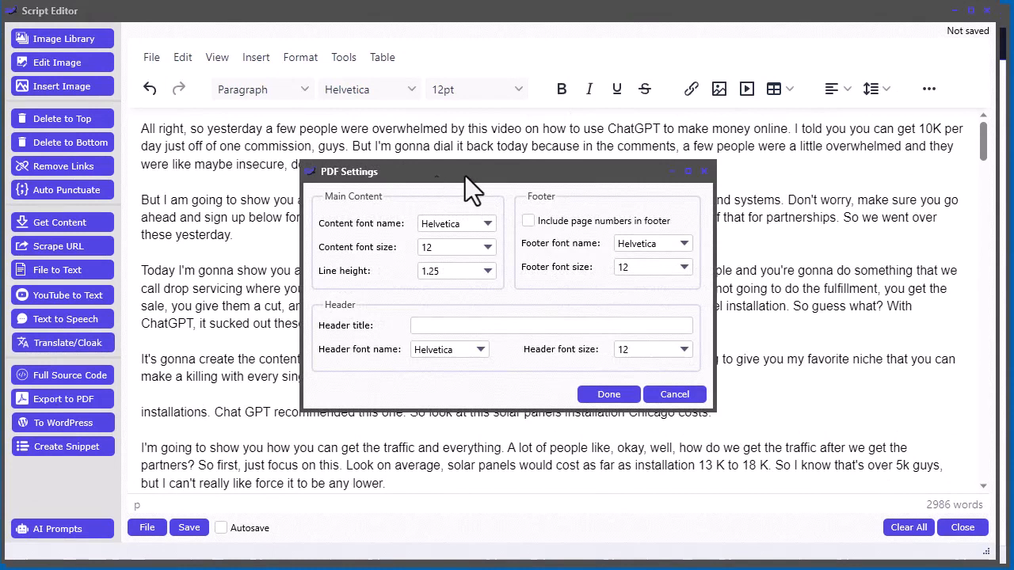
left_click_drag(500, 173, 496, 203)
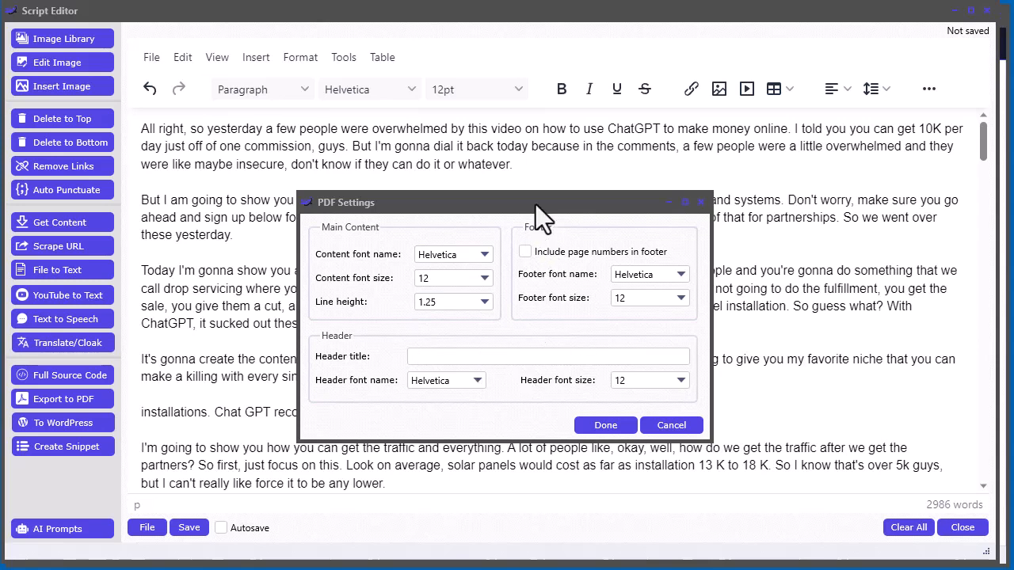
left_click_drag(535, 205, 535, 202)
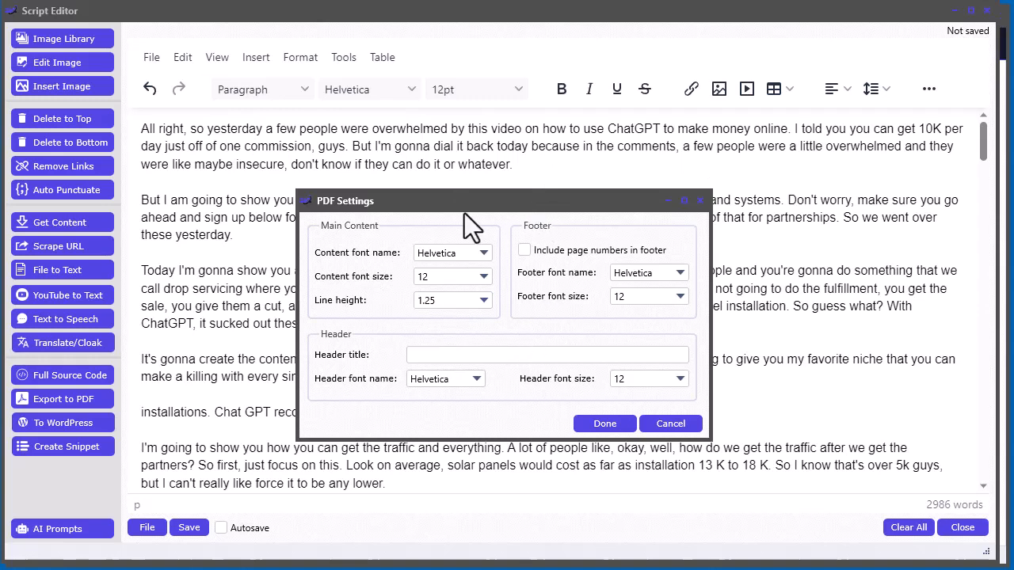
Step: Keep Helvetica, enable footer page numbers, and enter header title 'This is my headline'
left_click(454, 252)
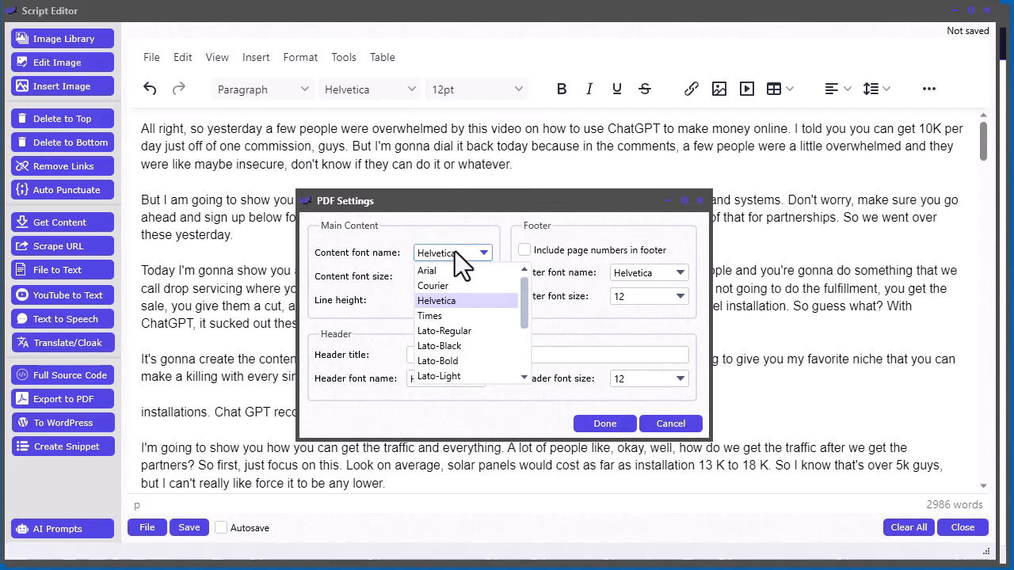
mouse_move(526, 298)
left_mouse_down()
mouse_move(524, 348)
mouse_move(525, 312)
mouse_move(534, 357)
mouse_move(523, 294)
left_mouse_up()
left_click(341, 265)
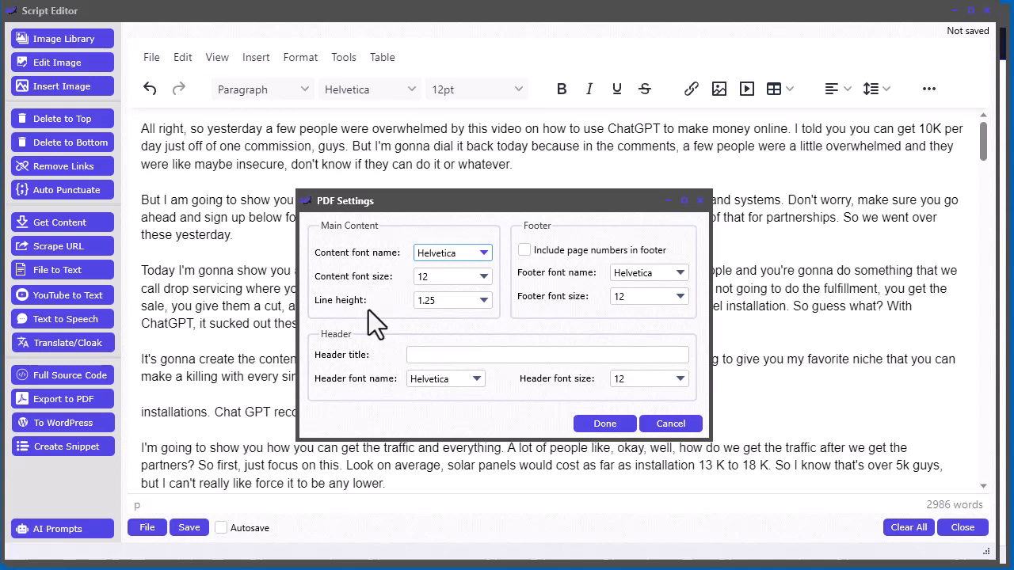
left_click(525, 251)
left_click(420, 354)
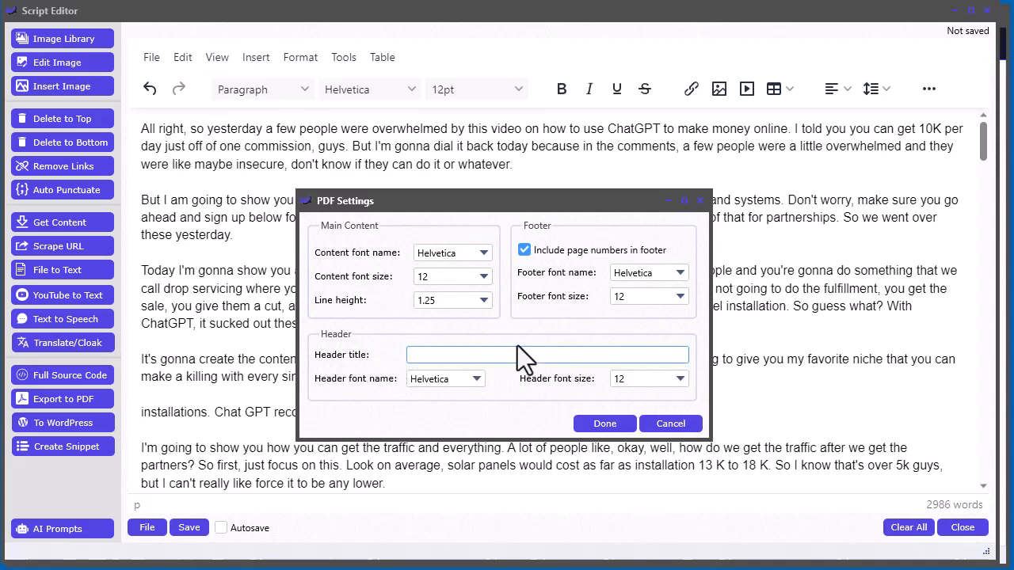
type("This is my headline")
Step: Confirm the PDF settings and save the export as test.pdf
left_click(602, 425)
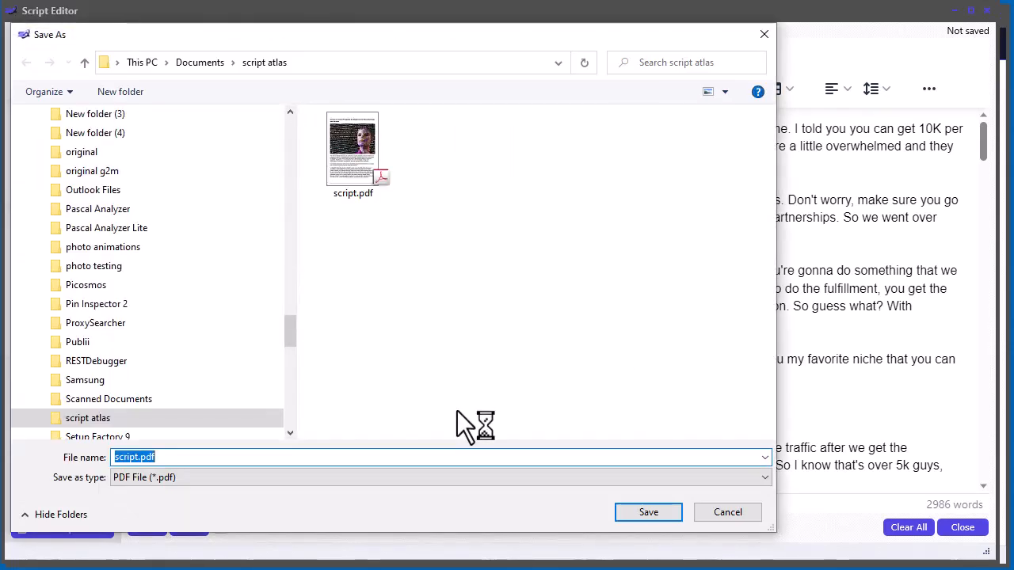
key("Home")
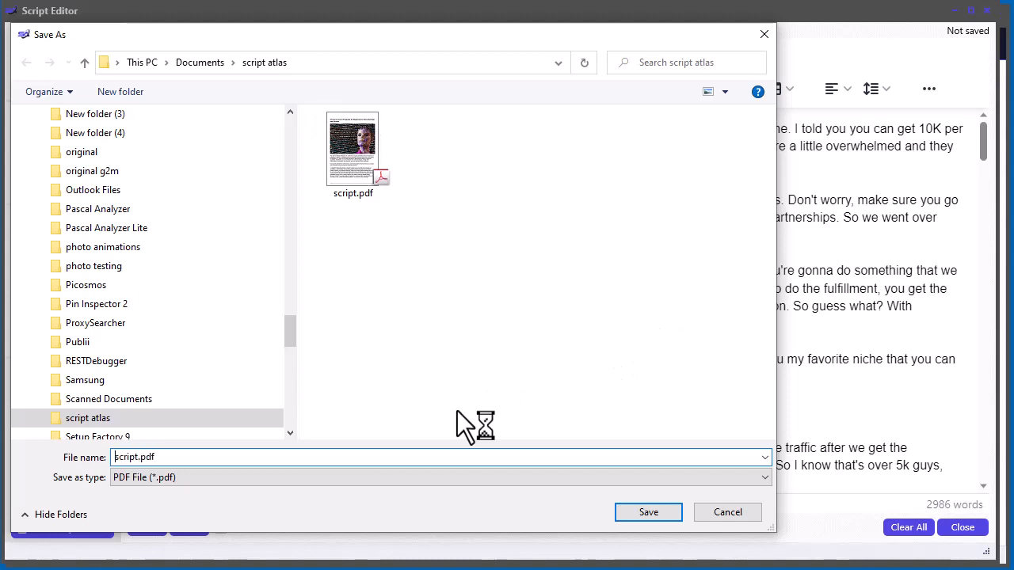
key("Delete")
key("Delete")
key("Delete")
key("Delete")
key("Delete")
key("Delete")
type("test")
key("BackSpace")
key("Return")
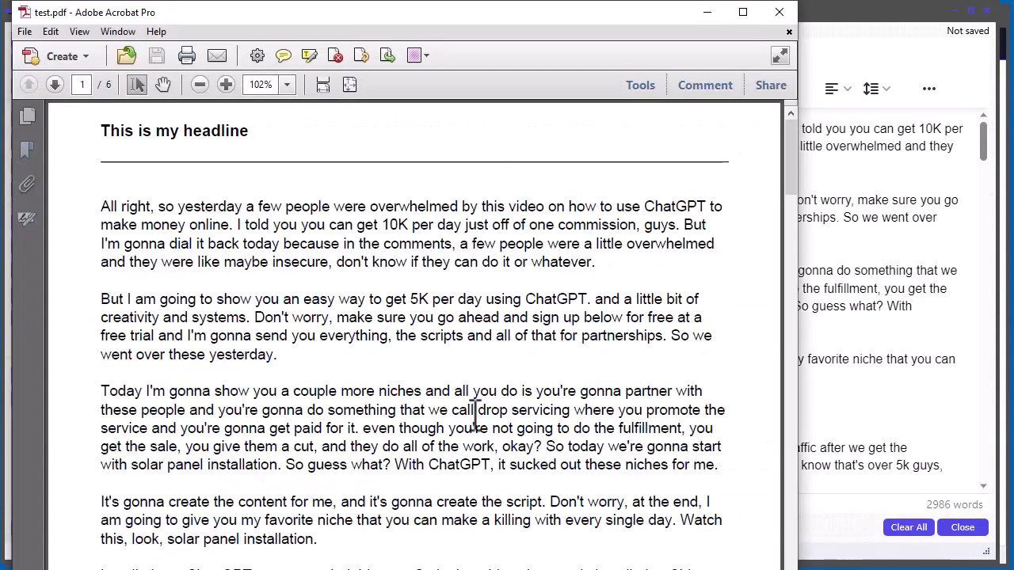
Step: Review all six pages of test.pdf through the page thumbnails, then close it
left_click_drag(511, 11, 559, 2)
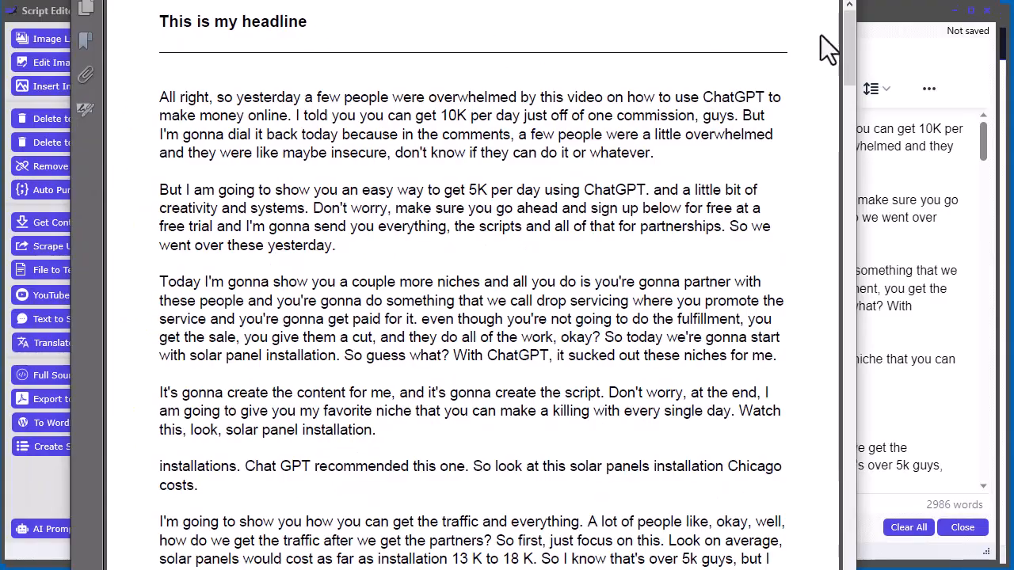
left_click_drag(849, 32, 841, 9)
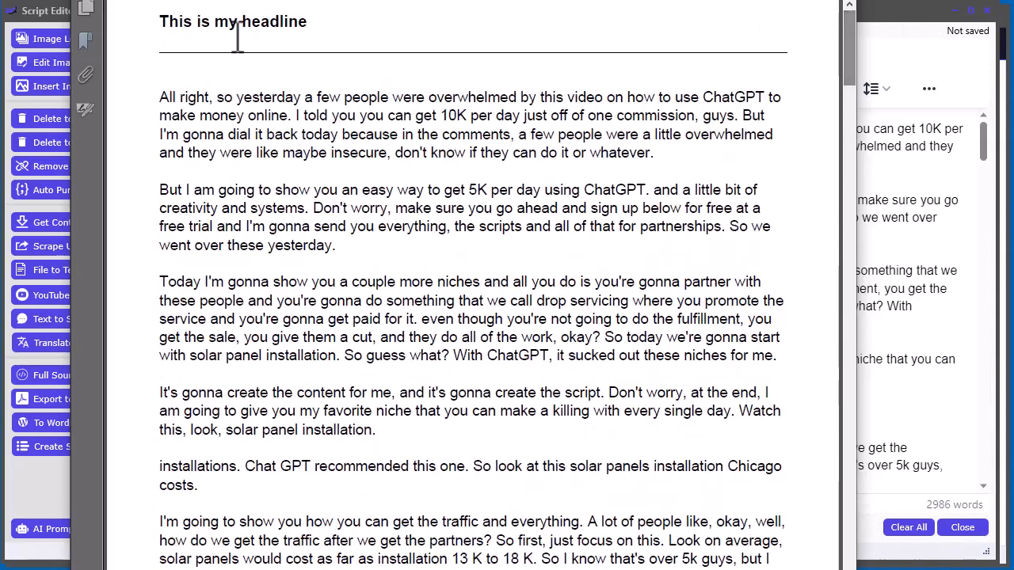
left_click(86, 9)
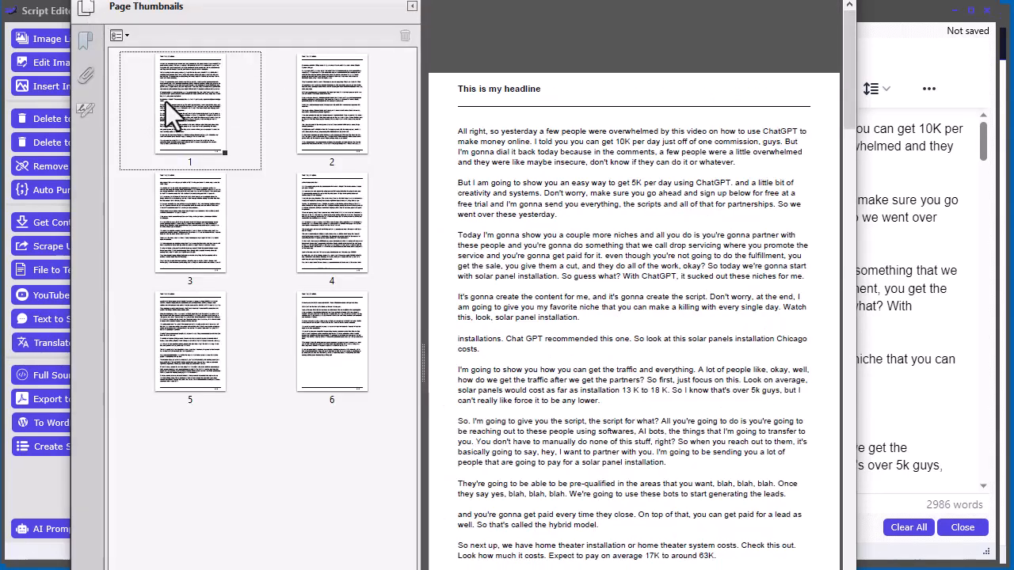
left_click(315, 112)
left_click(344, 215)
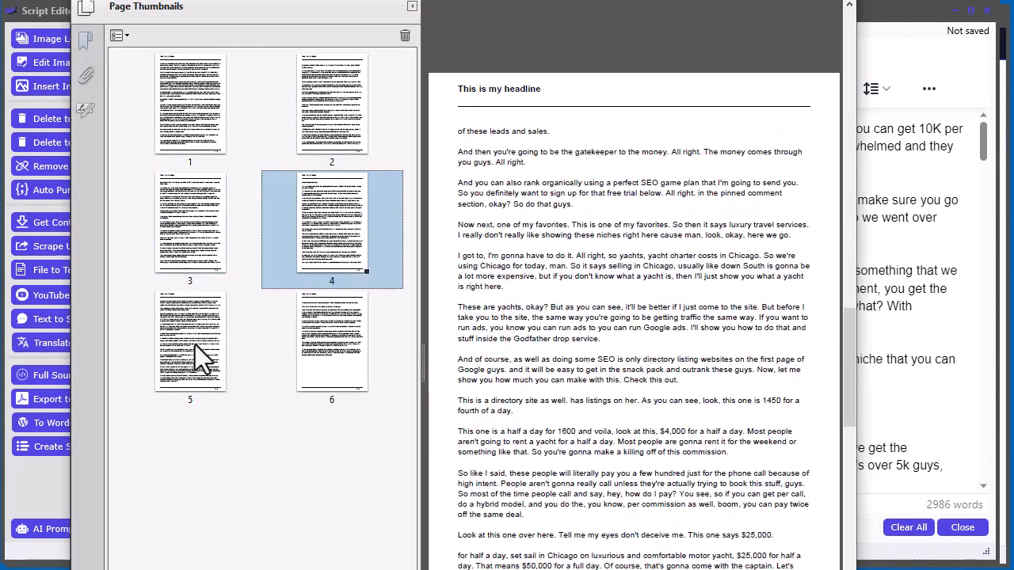
left_click(195, 346)
left_click(341, 349)
left_click(301, 238)
left_click(230, 214)
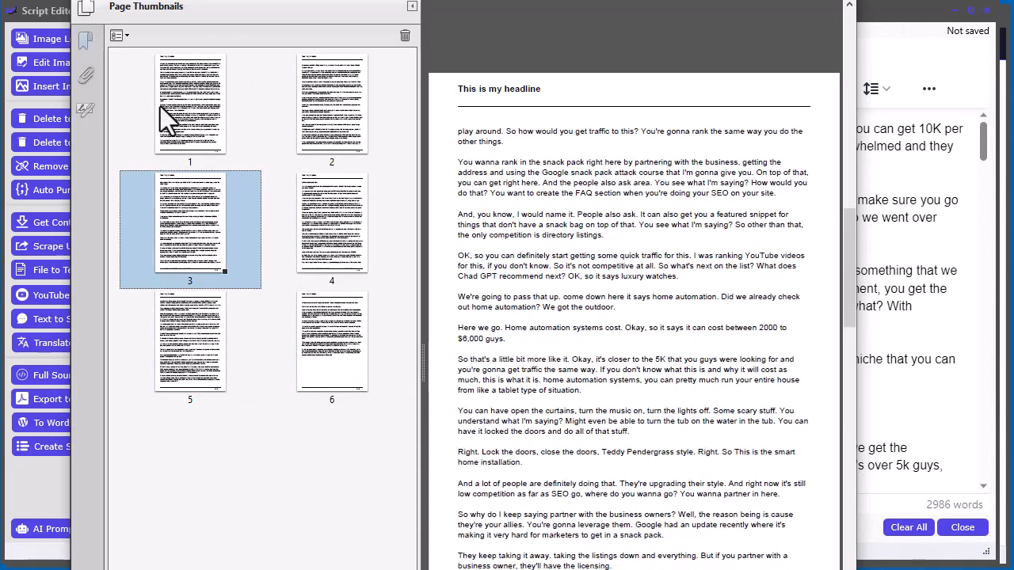
left_click(160, 106)
left_click(342, 121)
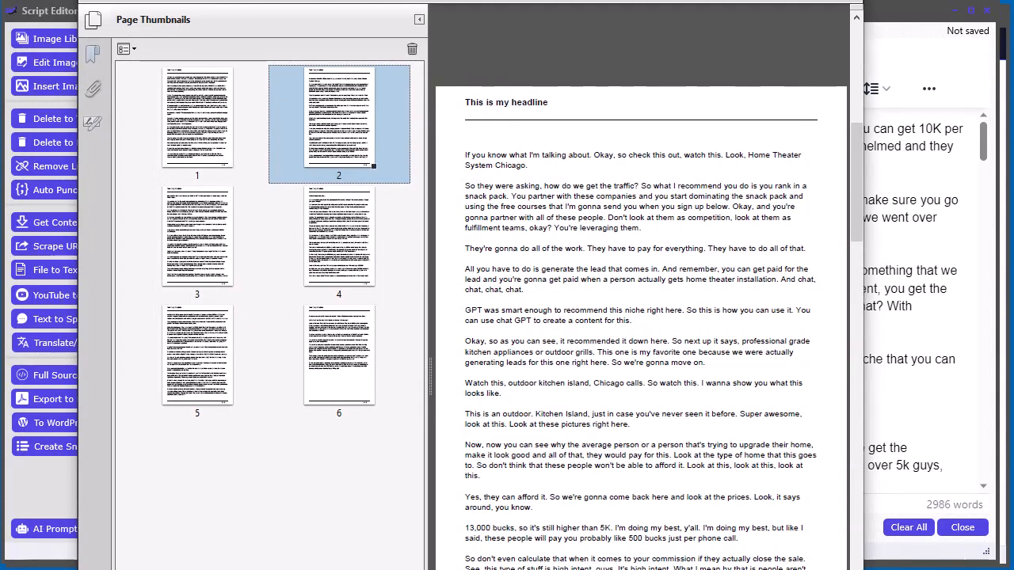
key("alt+F4")
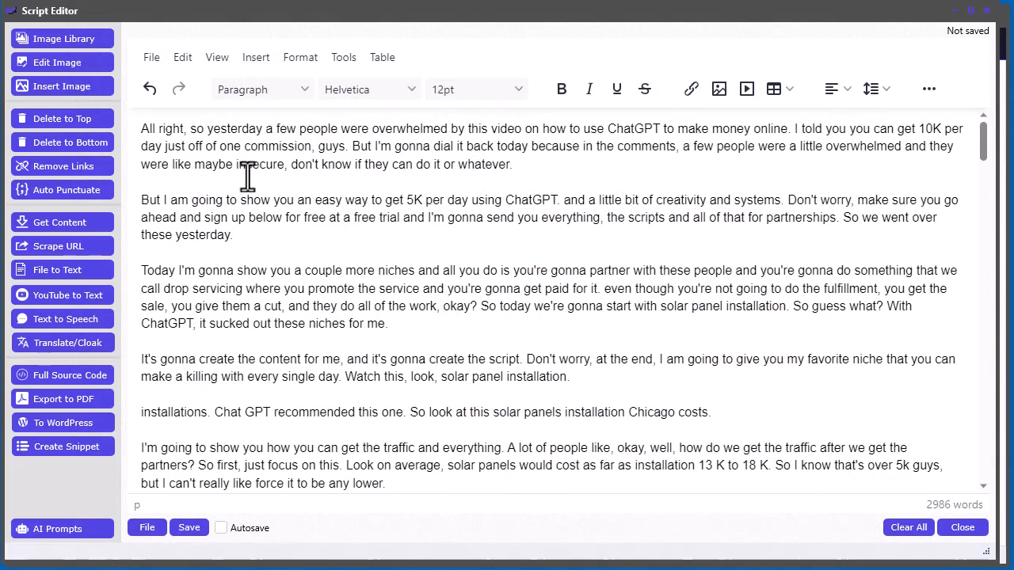
Step: Clear the editor's content and load sleep ebook.html from the script atlas folder
left_click(910, 527)
left_click(473, 320)
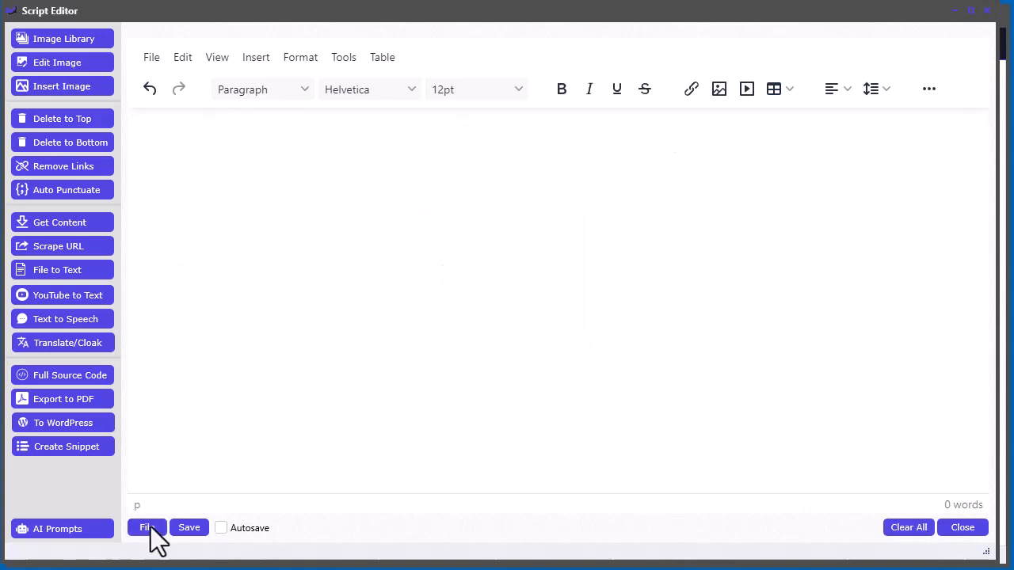
left_click(150, 528)
left_click(163, 544)
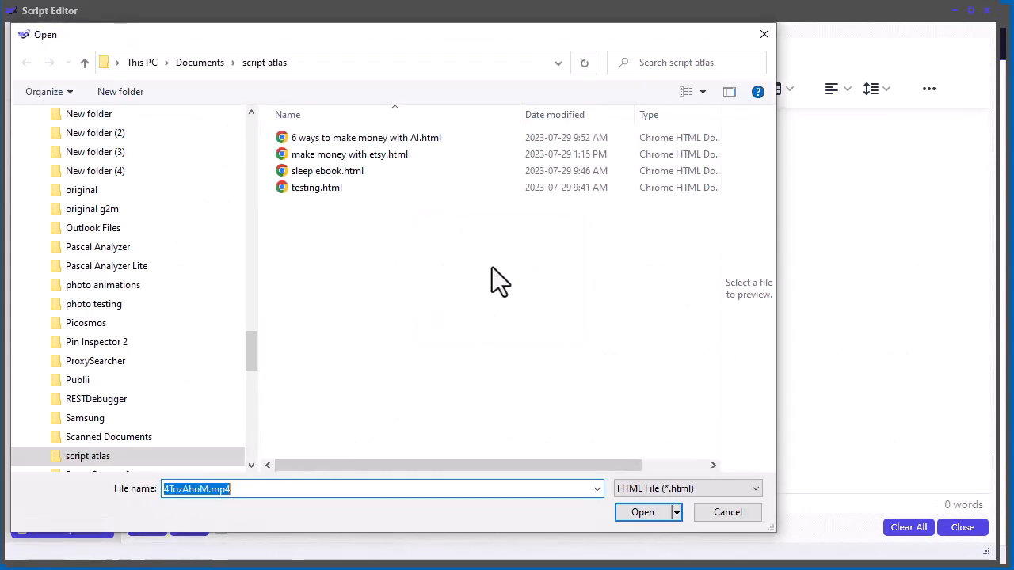
left_click(317, 167)
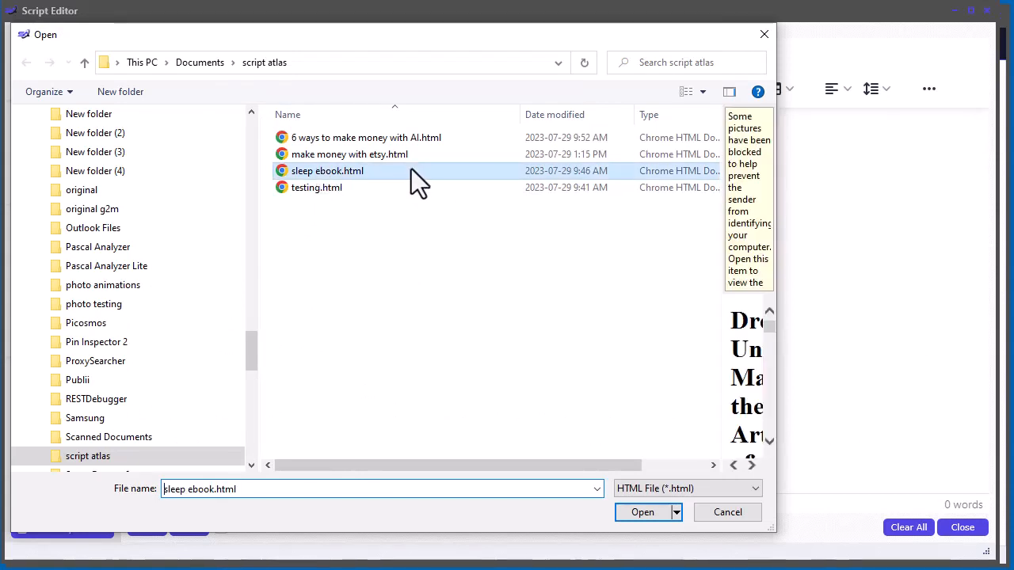
left_click(637, 513)
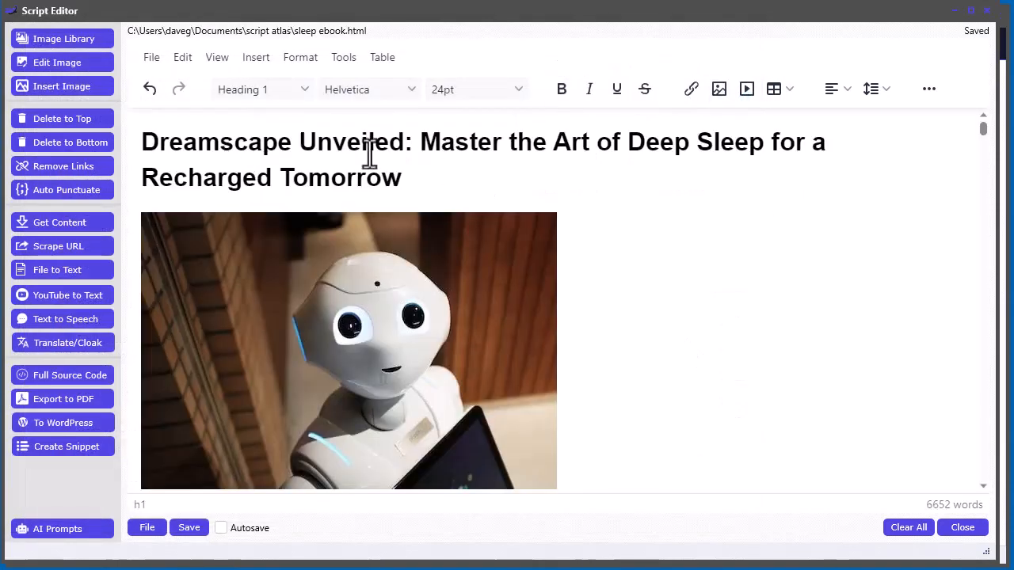
Step: Delete the second image, the mechanical head, along with its leftover empty line
scroll(681, 324, "down", 5)
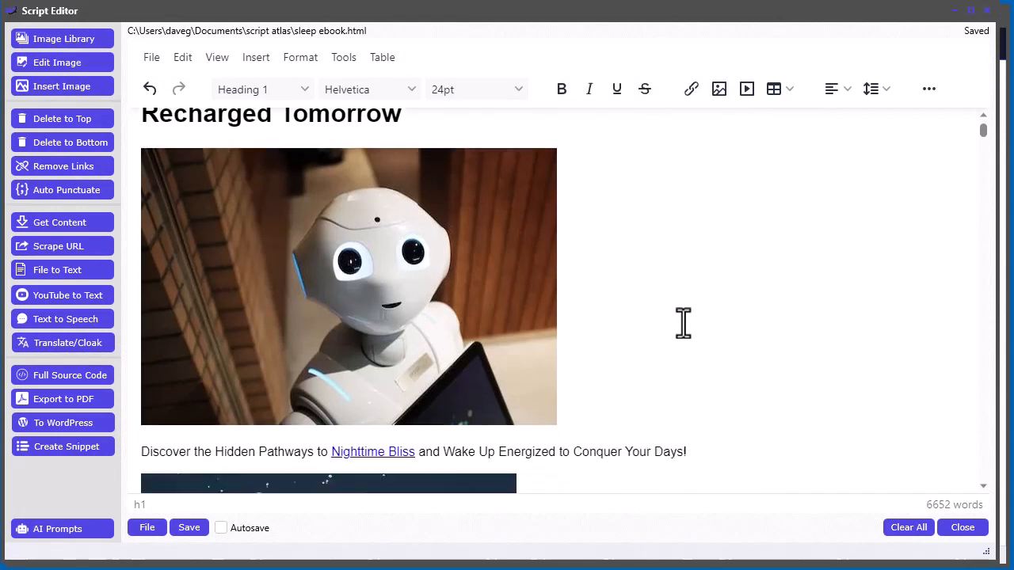
scroll(684, 322, "down", 8)
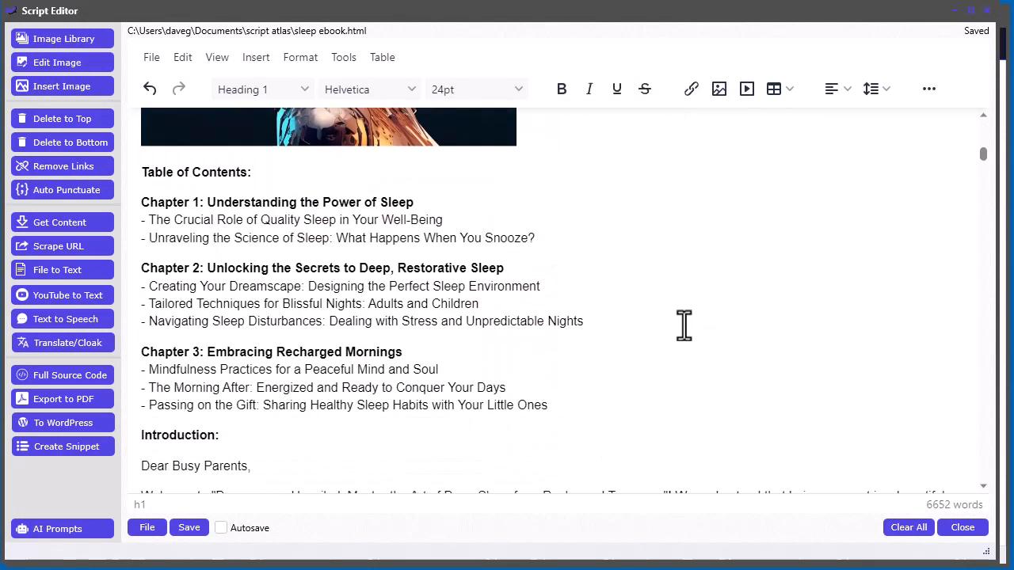
scroll(686, 328, "up", 5)
scroll(686, 328, "up", 3)
left_click(423, 366)
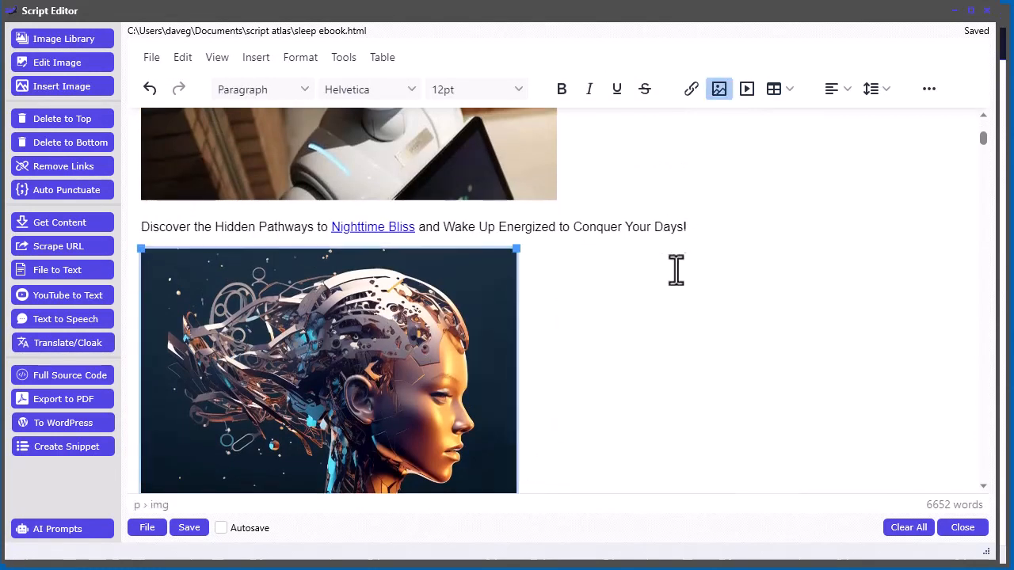
key("Delete")
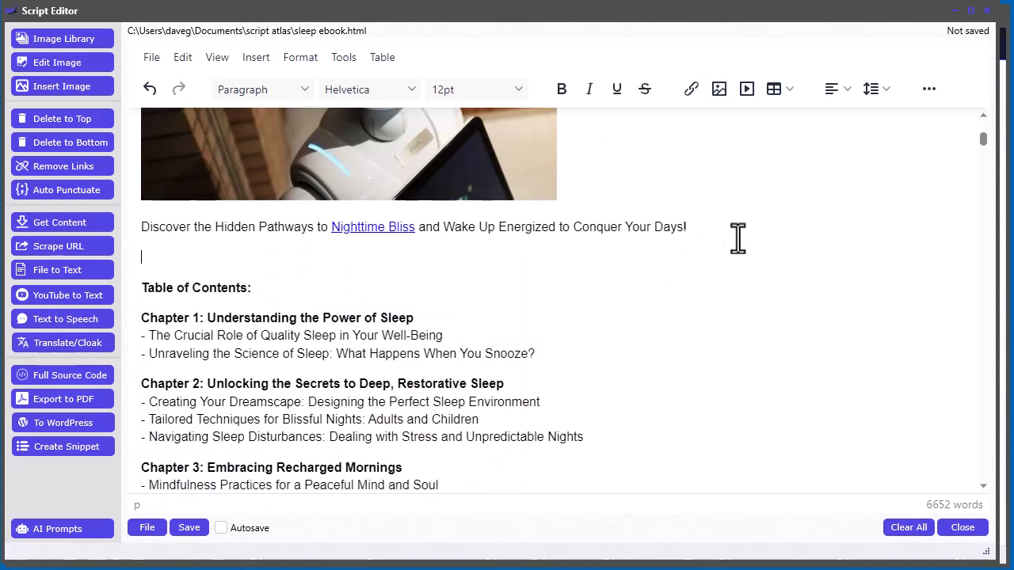
key("BackSpace")
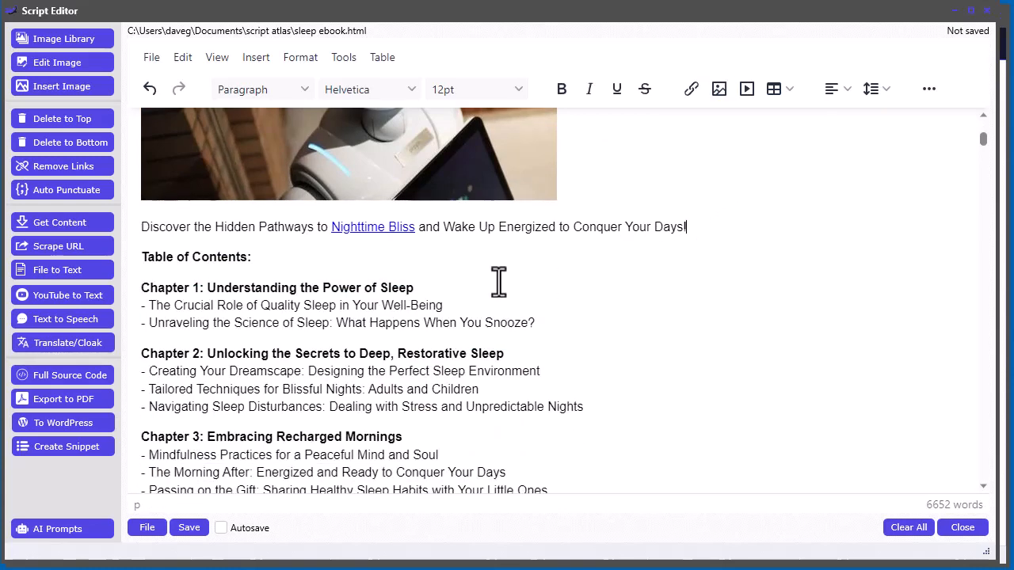
Step: Remove the hyperlink from 'Nighttime Bliss', leaving it as plain text
left_click(411, 228)
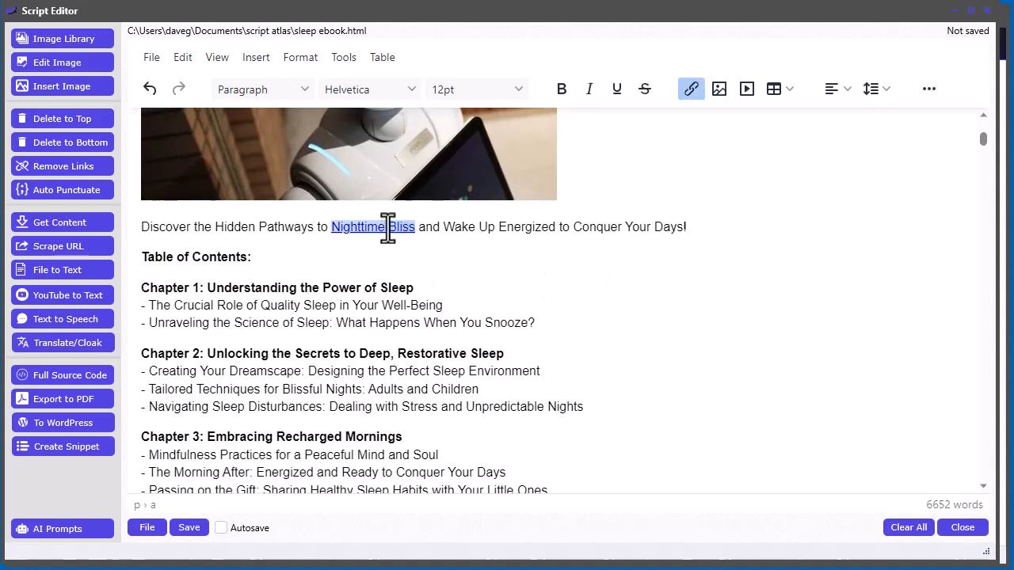
right_click(387, 228)
left_click(432, 268)
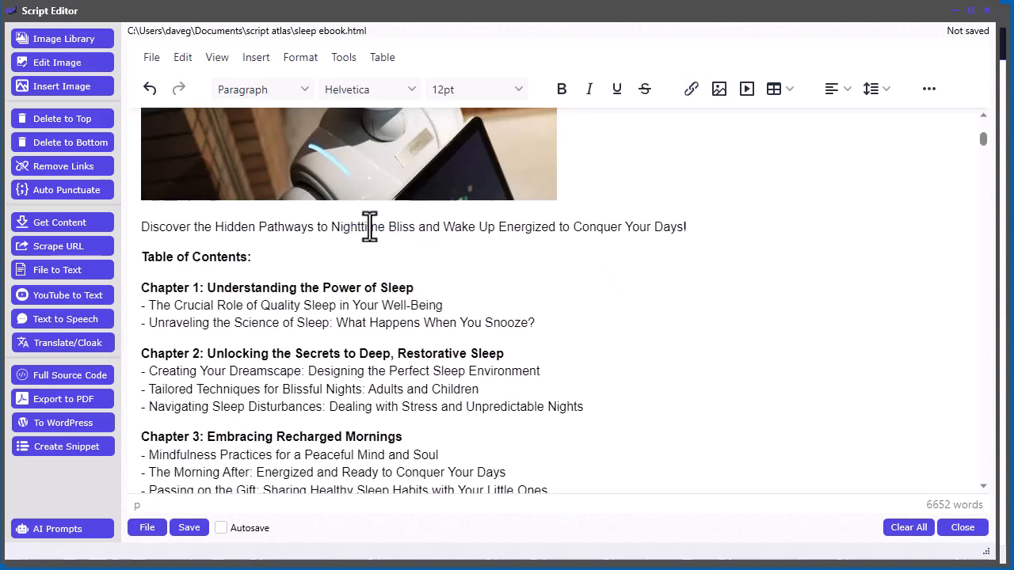
left_click(392, 287)
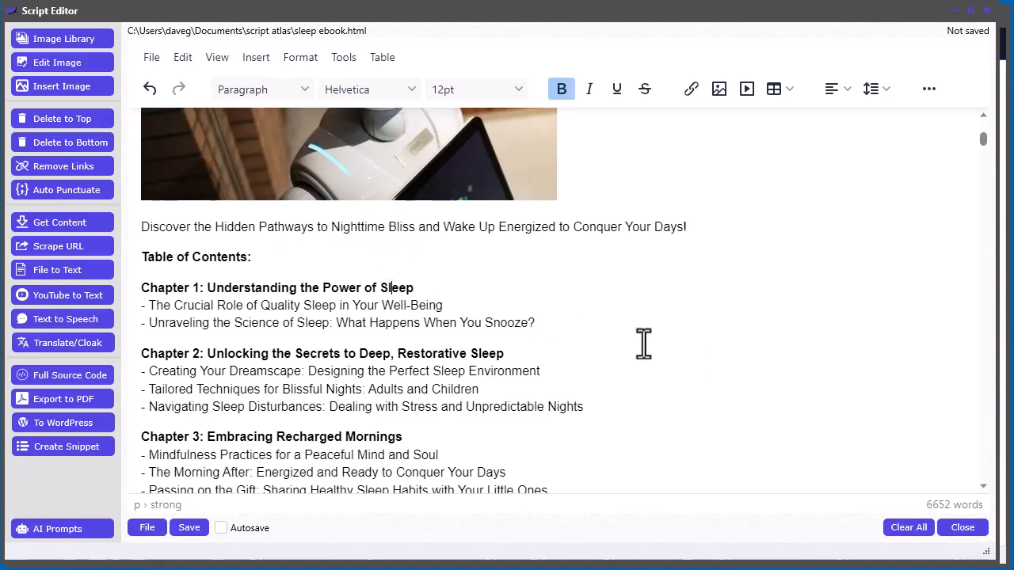
scroll(986, 142, "up", 1)
left_click_drag(986, 143, 984, 115)
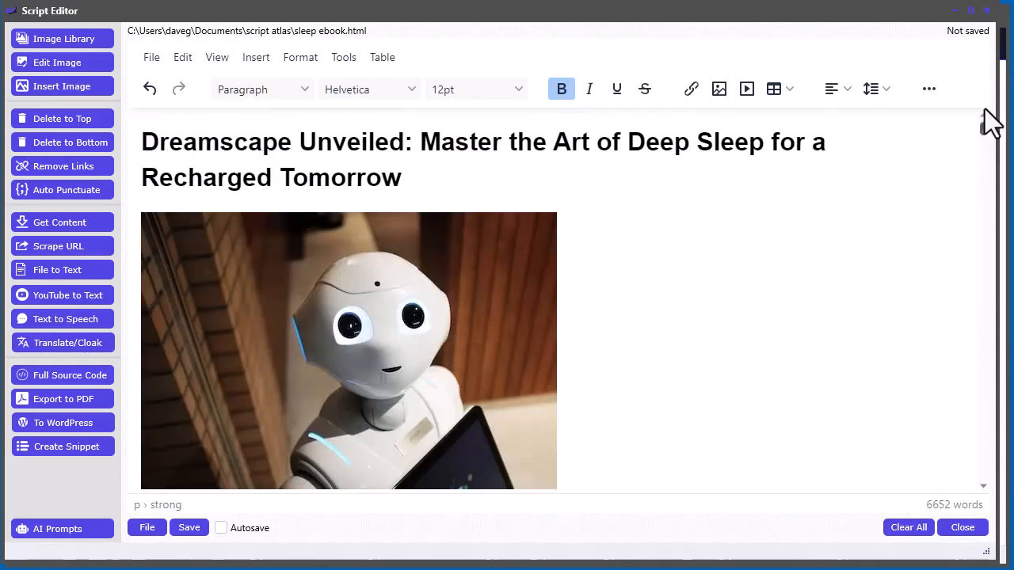
Step: Clear the header title in the ebook's PDF export settings
left_click(64, 399)
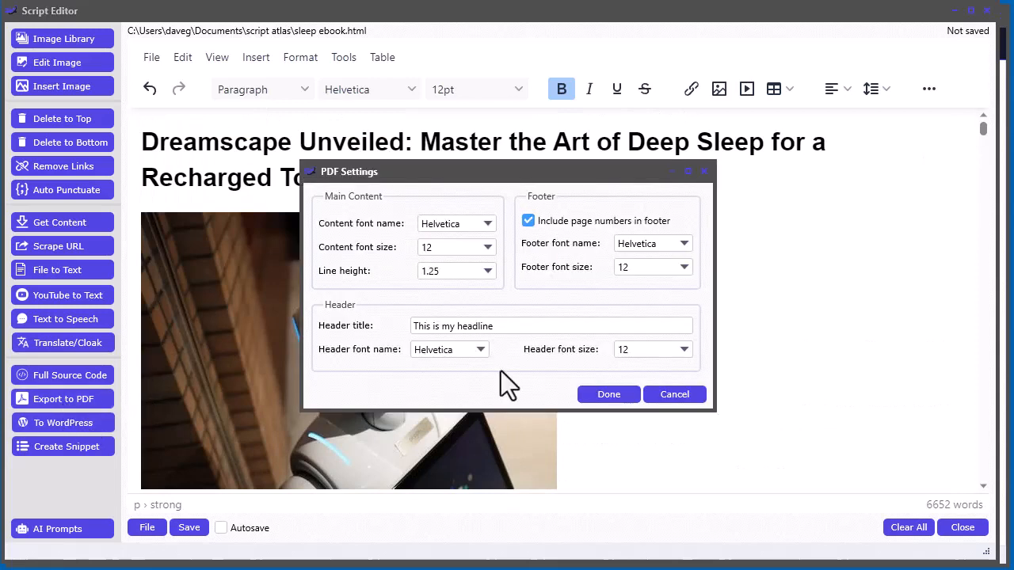
triple_click(513, 332)
key("BackSpace")
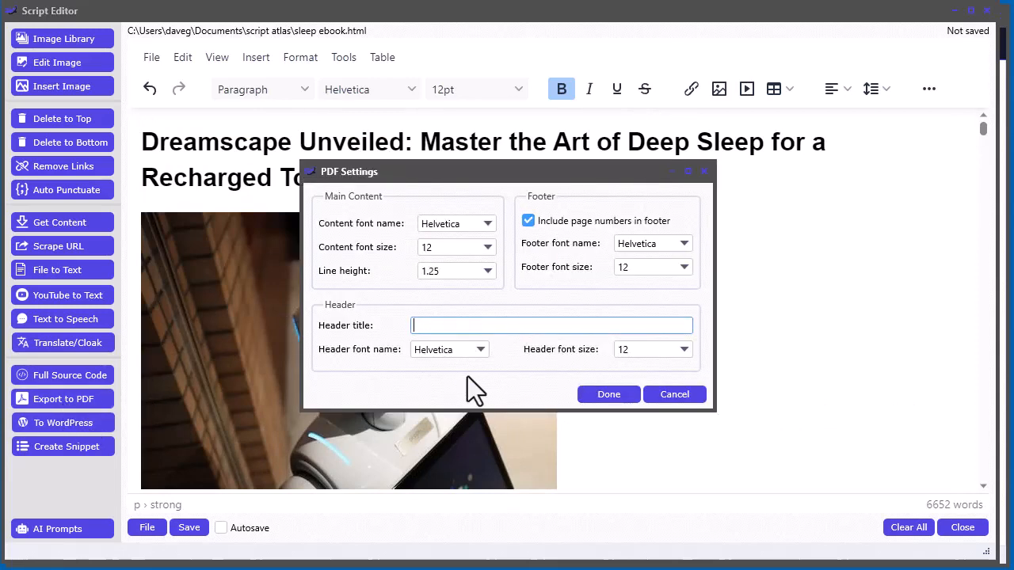
left_click(615, 396)
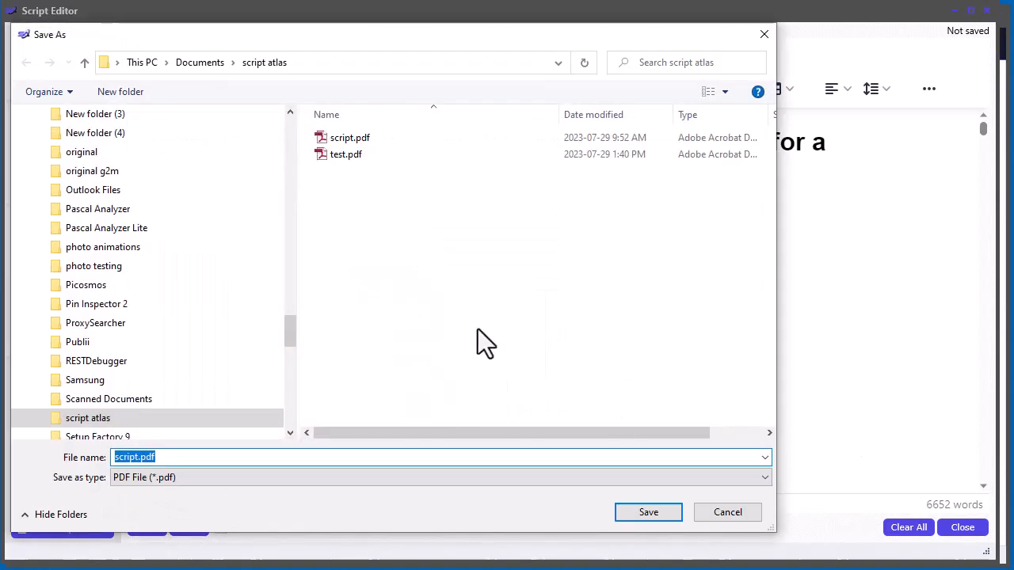
Step: Save the PDF as sleep.pdf instead of replacing script.pdf
left_click(624, 513)
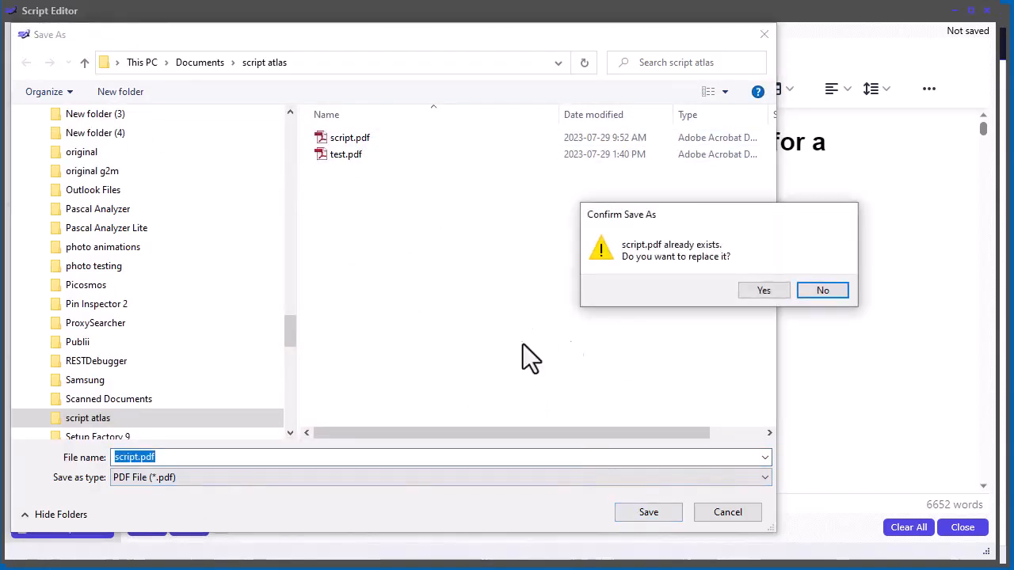
left_click(804, 288)
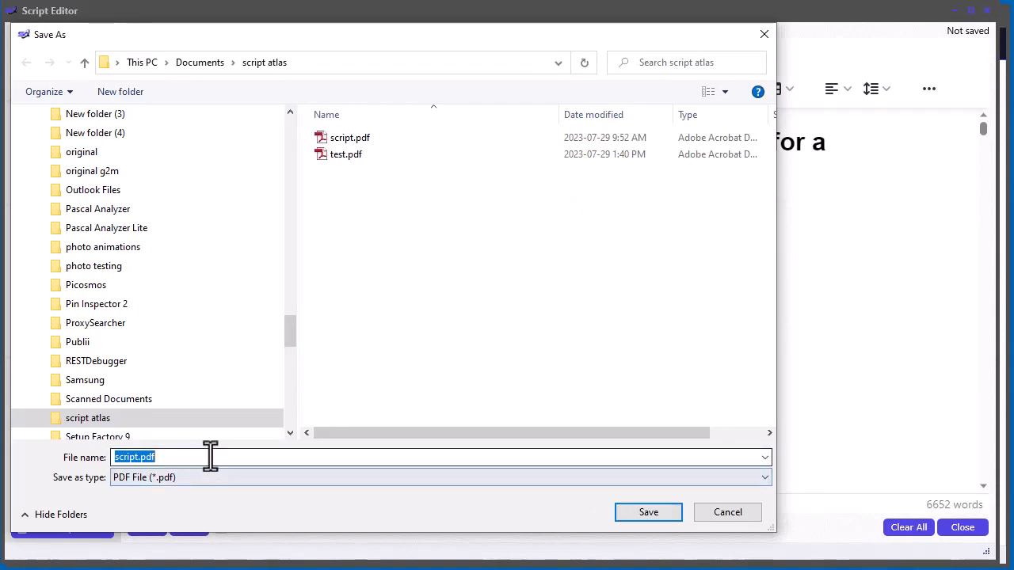
key("Home")
key("Delete")
key("Delete")
key("Delete")
key("Delete")
key("Delete")
key("Delete")
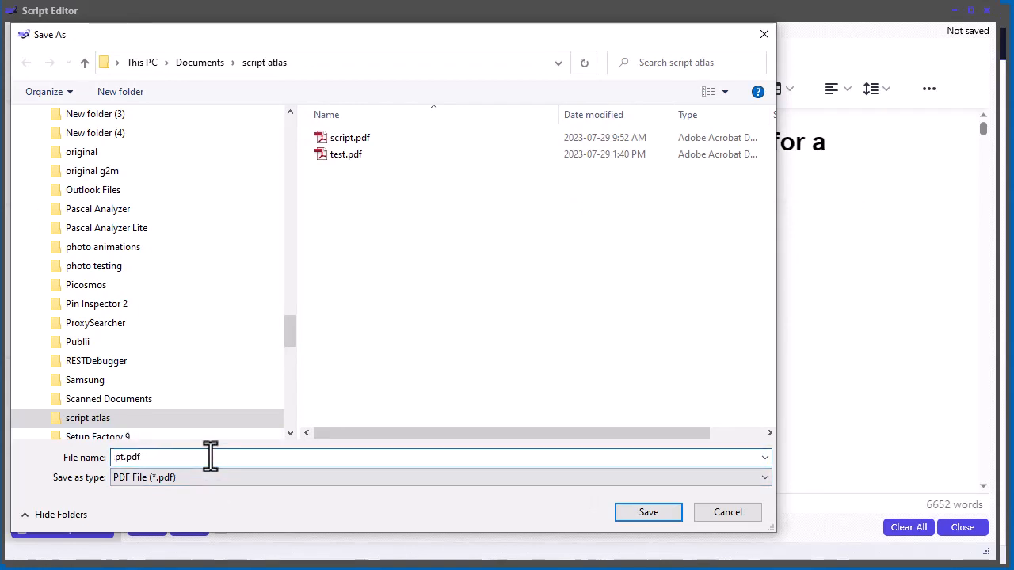
type("sleep")
left_click(650, 513)
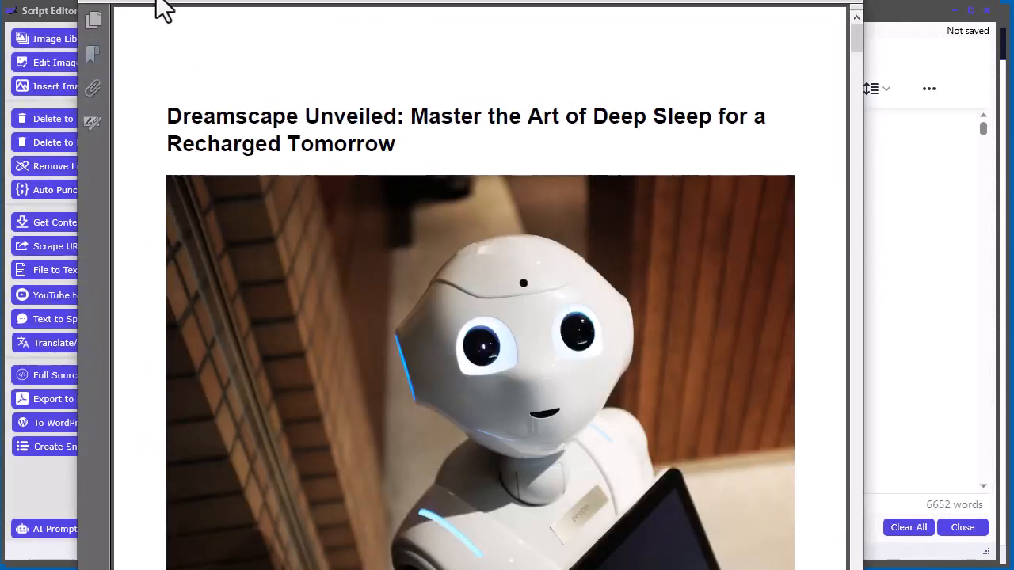
Step: Browse sleep.pdf pages 1–8 via thumbnails, then return to the Script Atlas editor
left_click(92, 19)
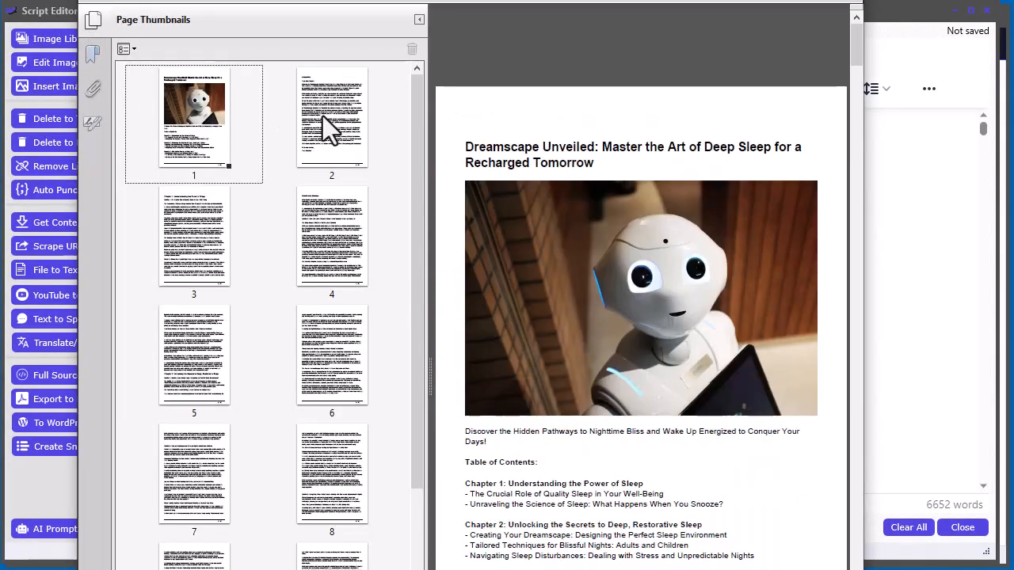
left_click(322, 118)
left_click(205, 230)
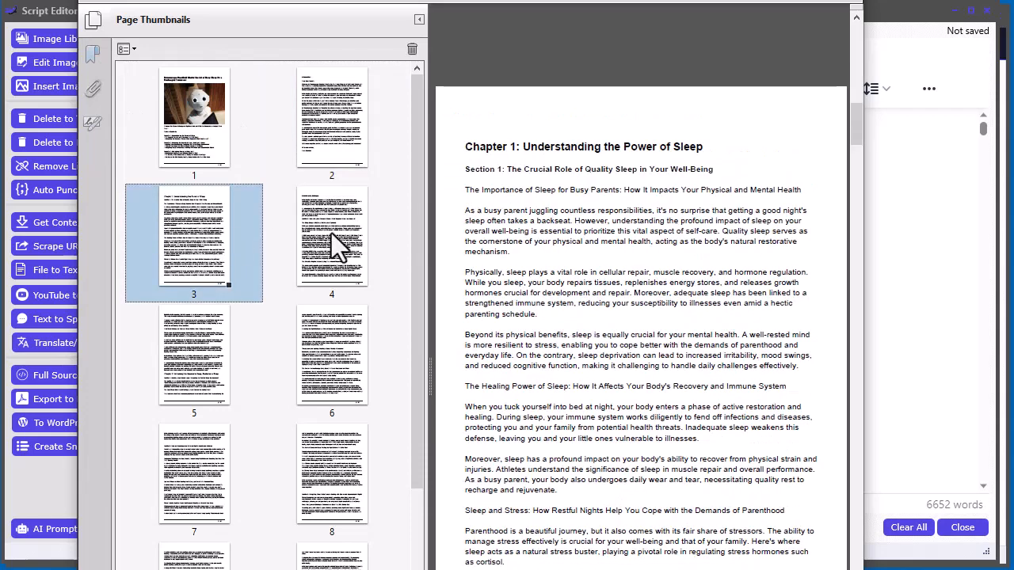
left_click(341, 237)
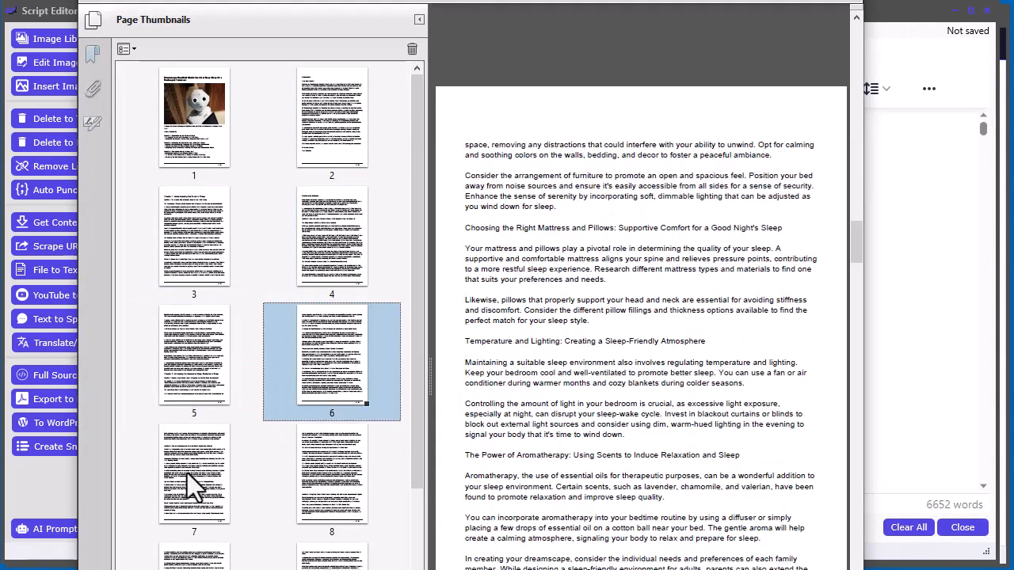
left_click(189, 475)
left_click(337, 497)
left_click(189, 126)
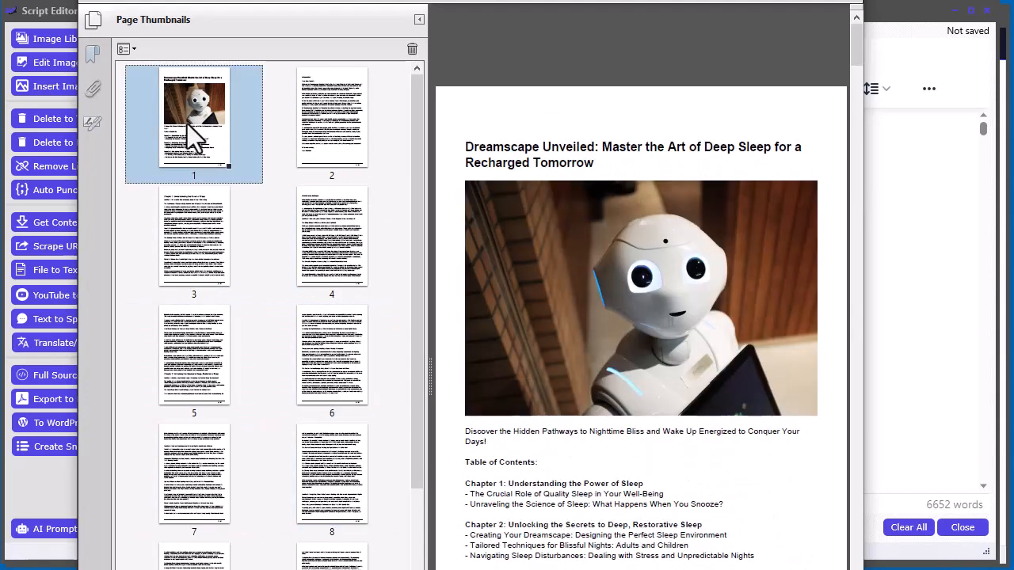
left_click_drag(475, 1, 393, 0)
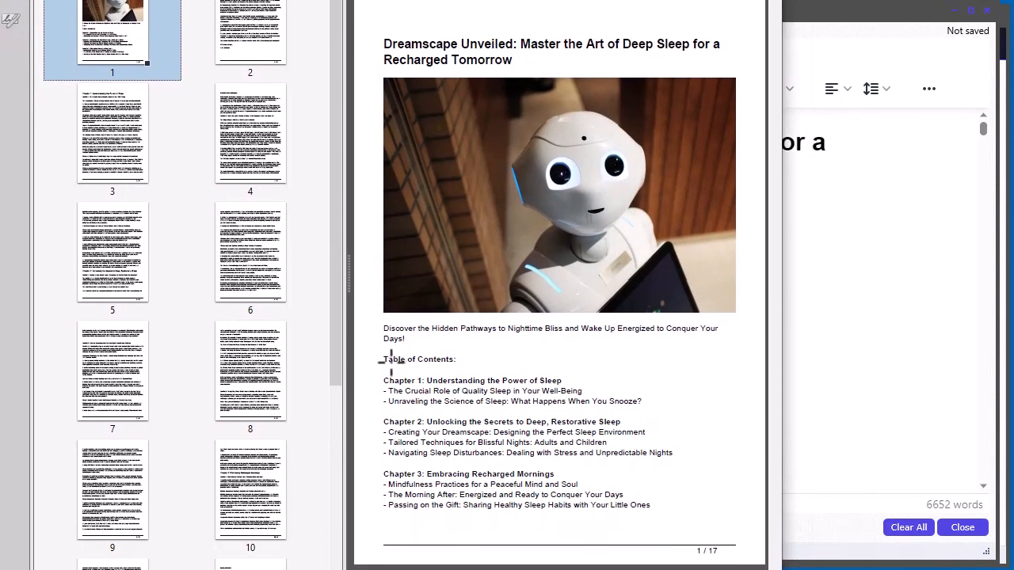
left_click(269, 30)
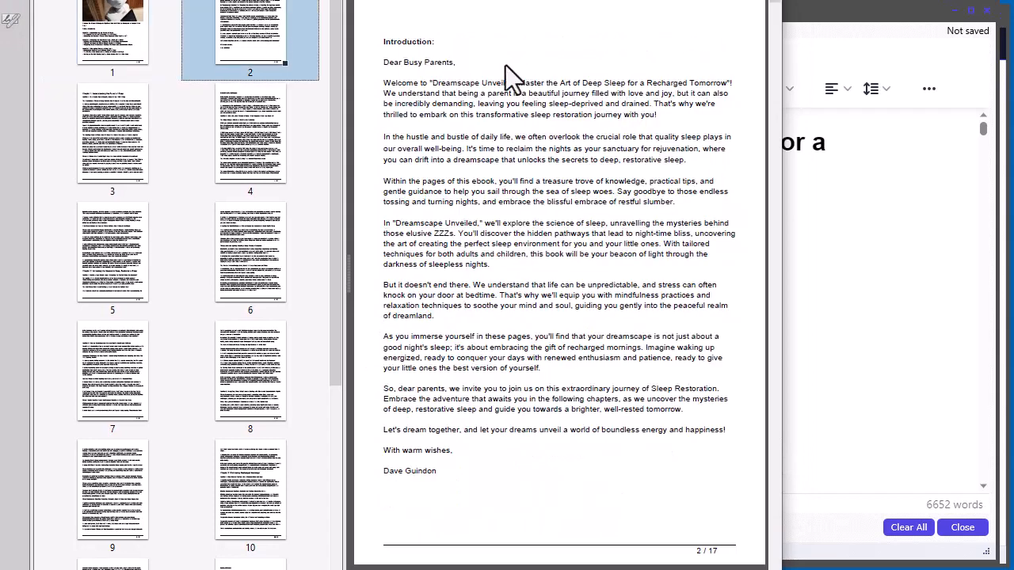
left_click(133, 31)
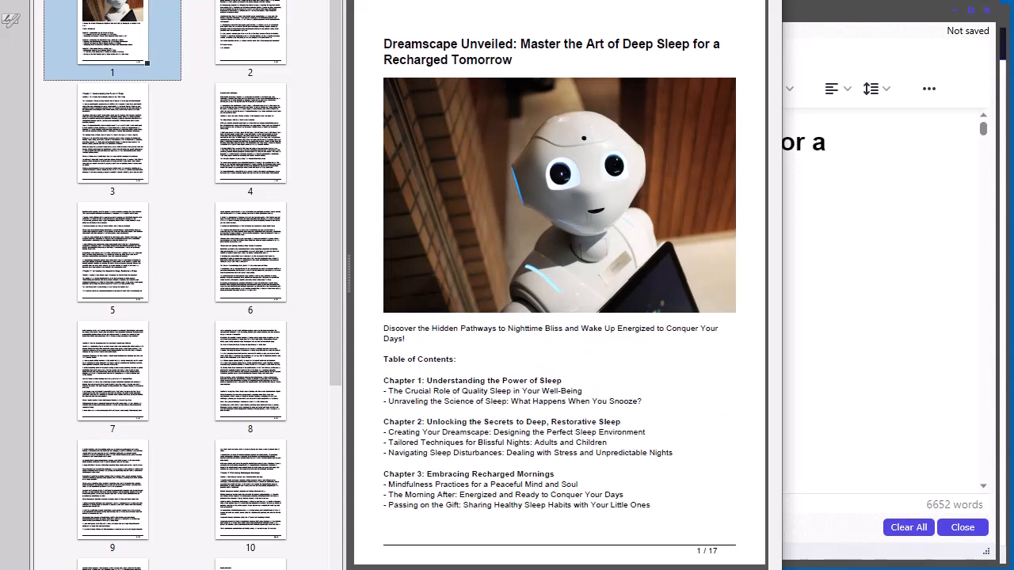
left_click(798, 154)
scroll(666, 301, "down", 3)
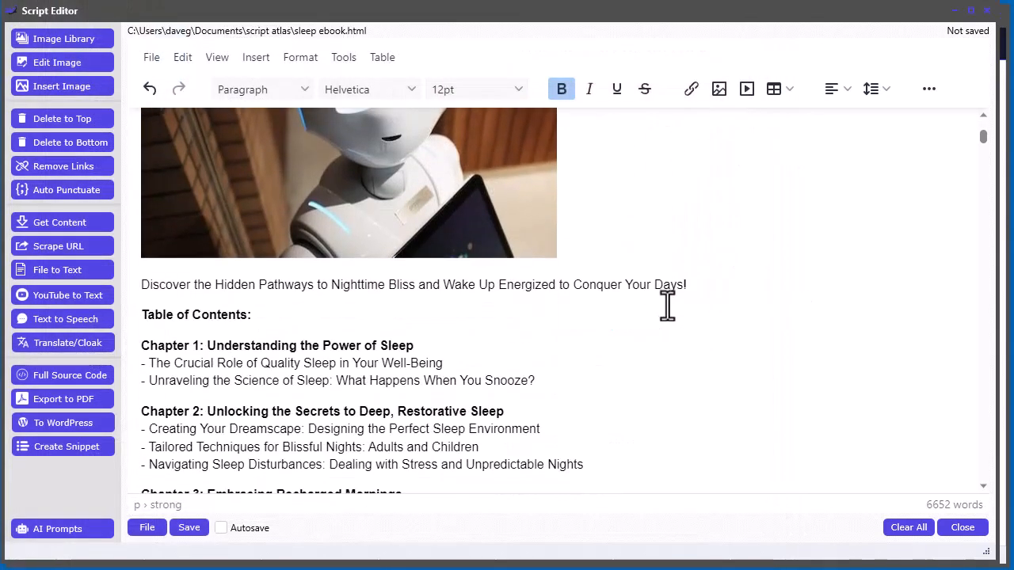
Step: Insert page breaks after the Discover line and before the Introduction
left_click(692, 290)
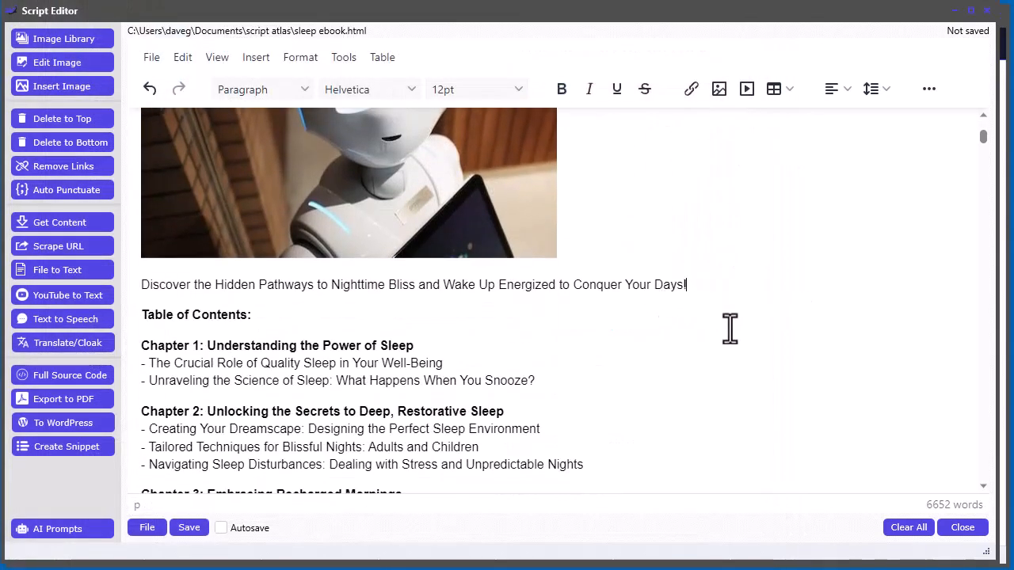
key("Return")
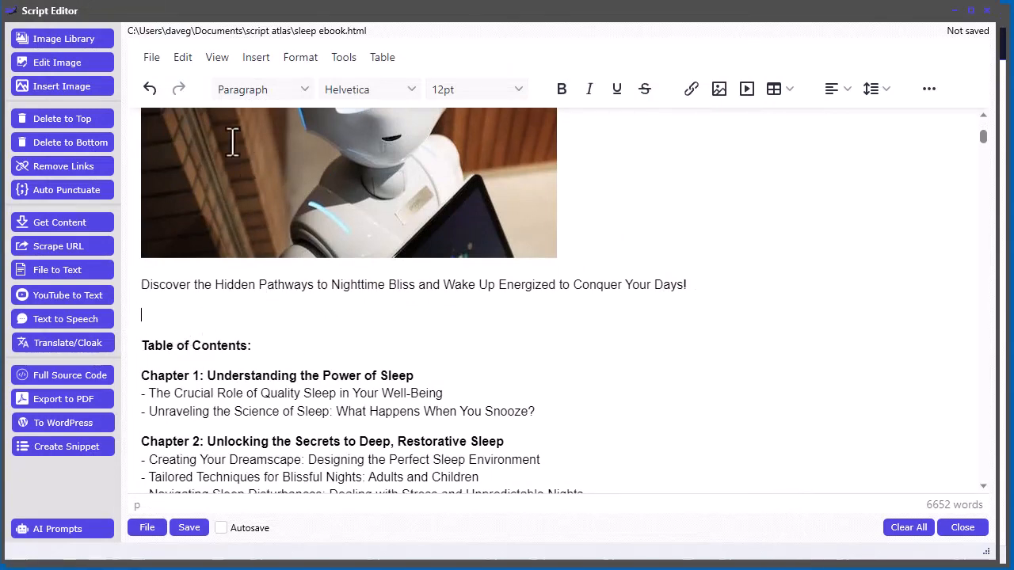
left_click(267, 57)
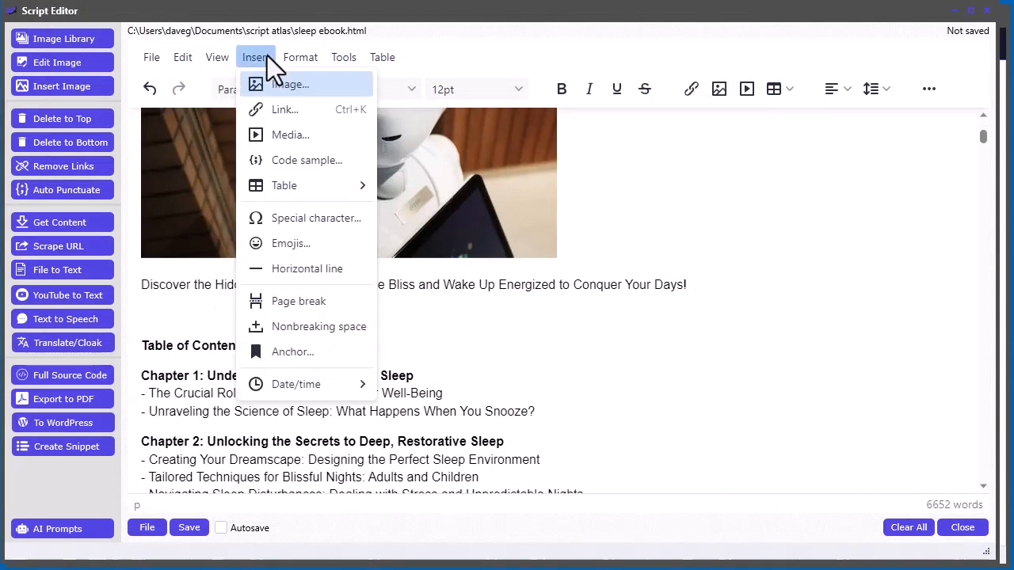
left_click(346, 301)
scroll(477, 327, "down", 3)
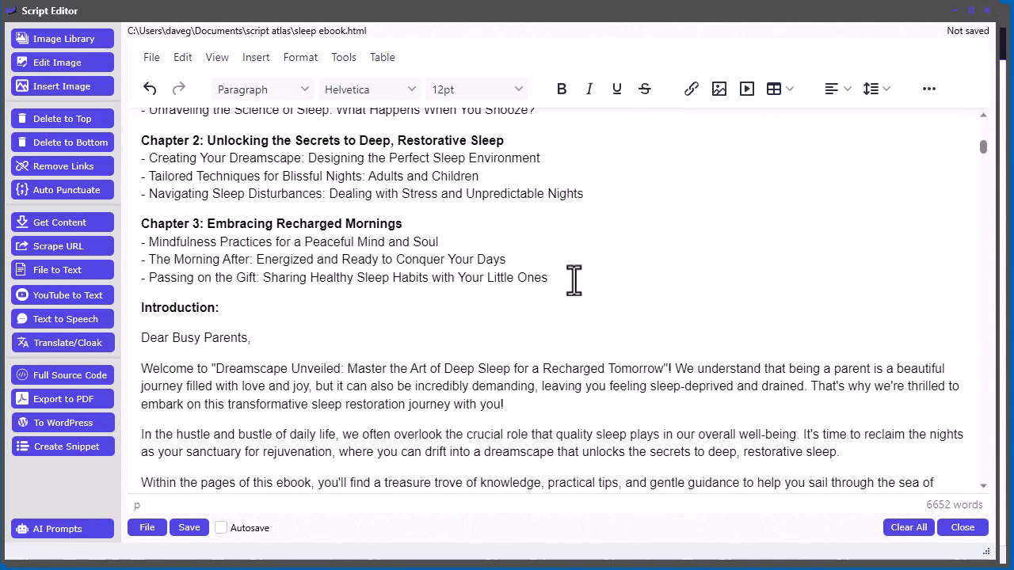
key("Return")
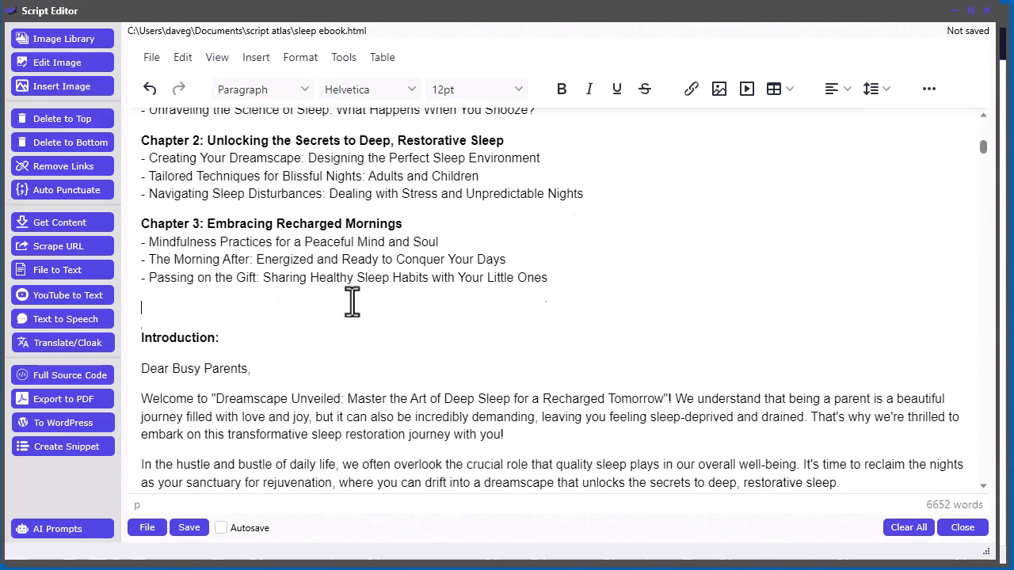
scroll(227, 232, "up", 2)
scroll(239, 364, "down", 1)
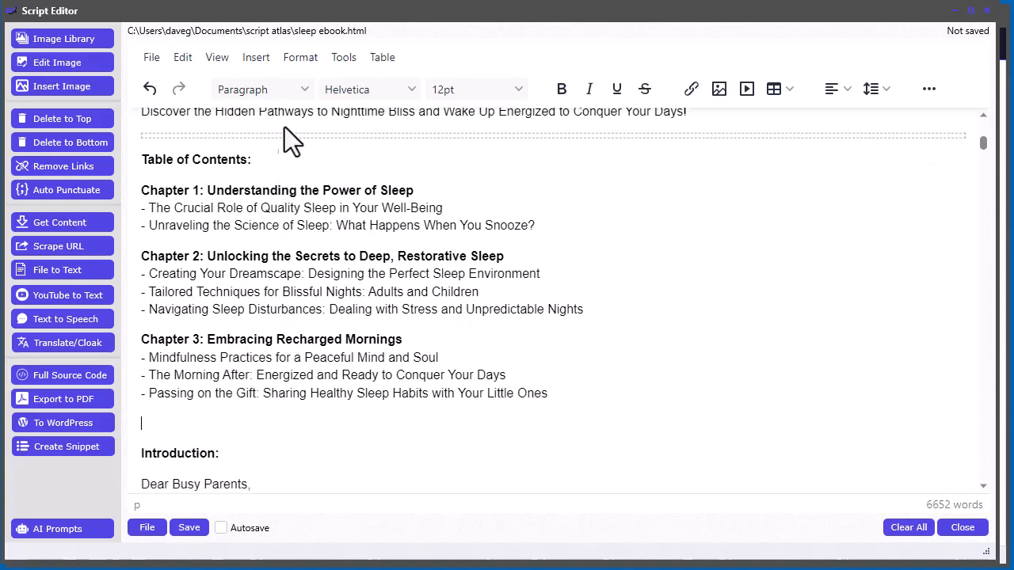
left_click(264, 54)
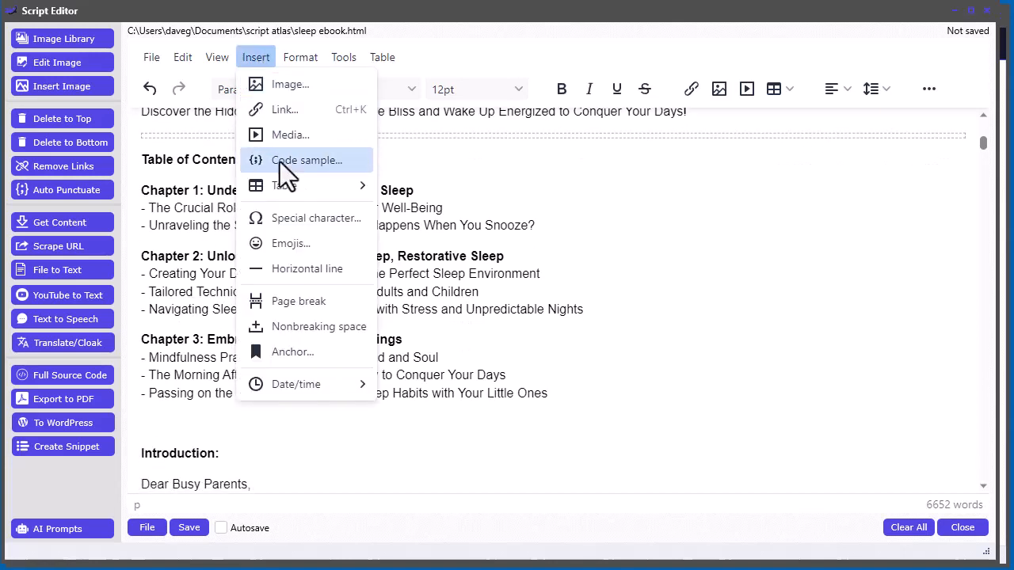
left_click(289, 304)
Step: Re-export the ebook to PDF, overwriting sleep.pdf
left_click(57, 401)
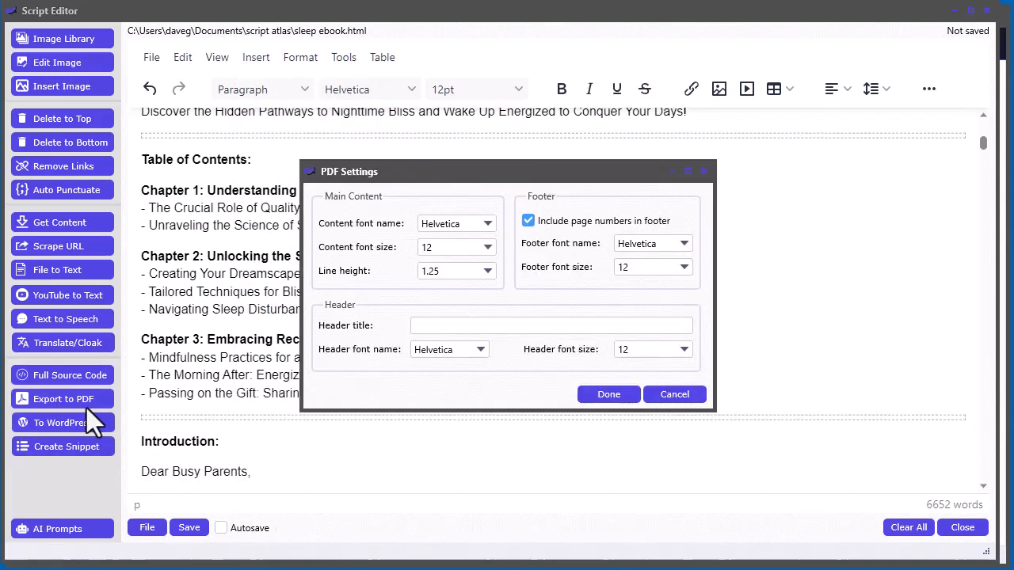
left_click(603, 394)
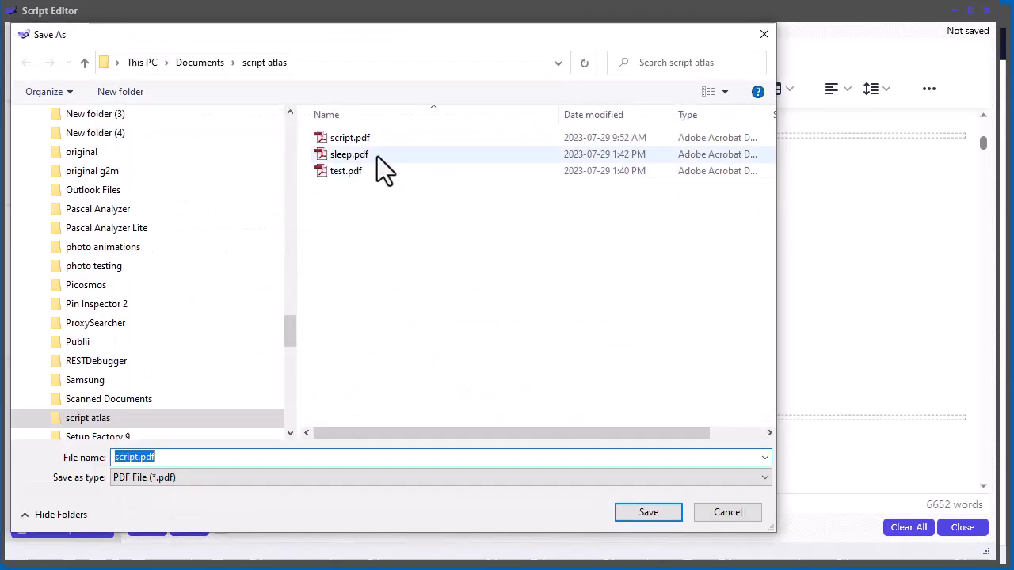
left_click(349, 171)
double_click(348, 155)
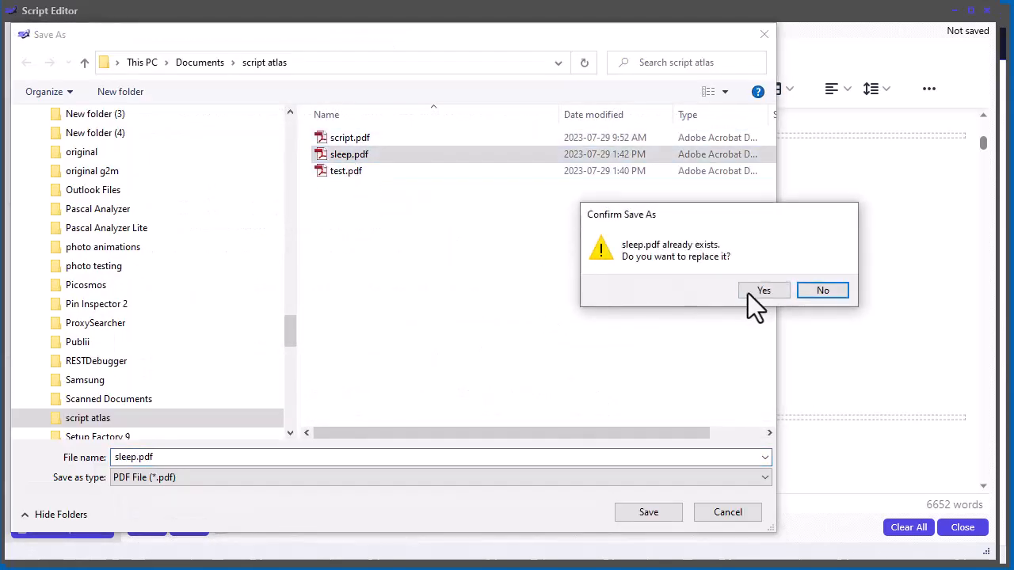
left_click(752, 291)
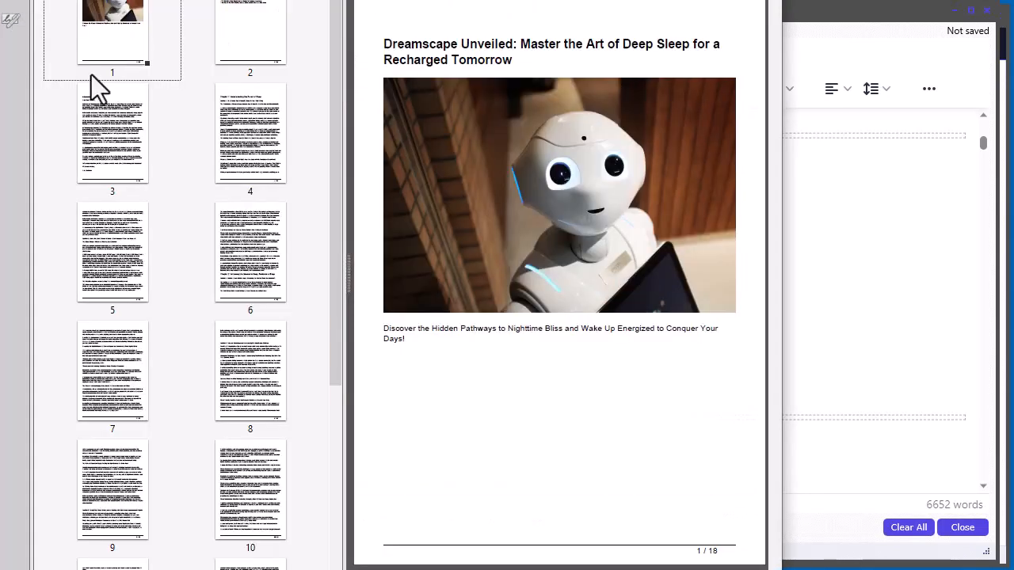
Step: Check pages 2–10 of the 18-page sleep.pdf, with the Table of Contents alone on page 2
left_click(242, 56)
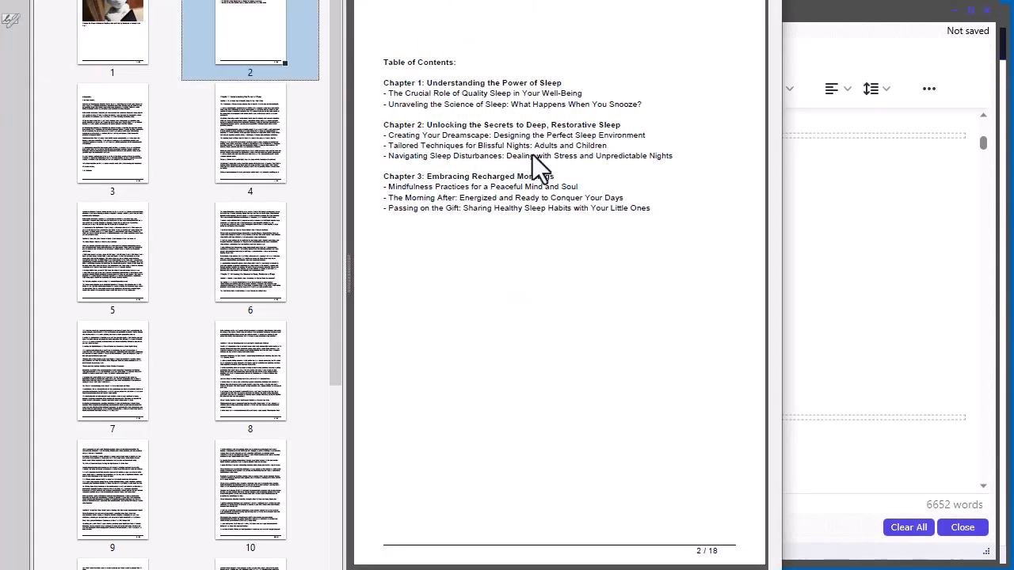
left_click(120, 157)
left_click(273, 167)
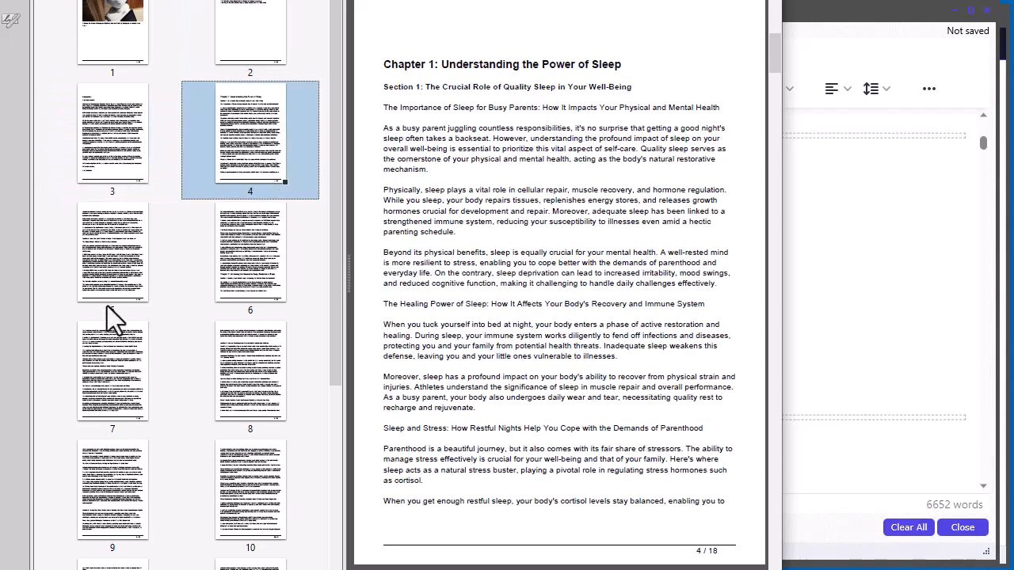
left_click(94, 292)
left_click(279, 288)
left_click(126, 376)
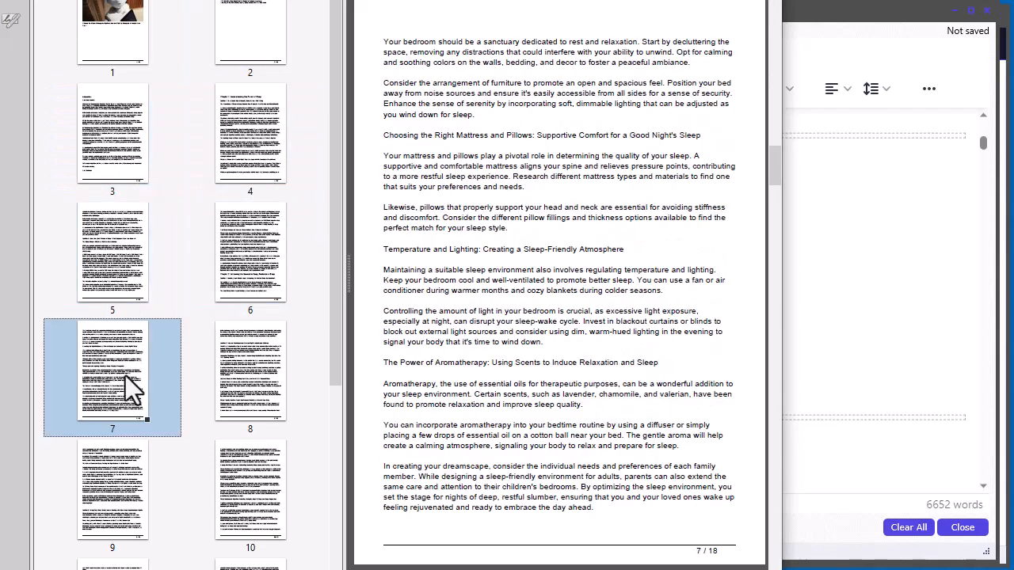
scroll(131, 388, "down", 1)
left_click(253, 344)
left_click(176, 437)
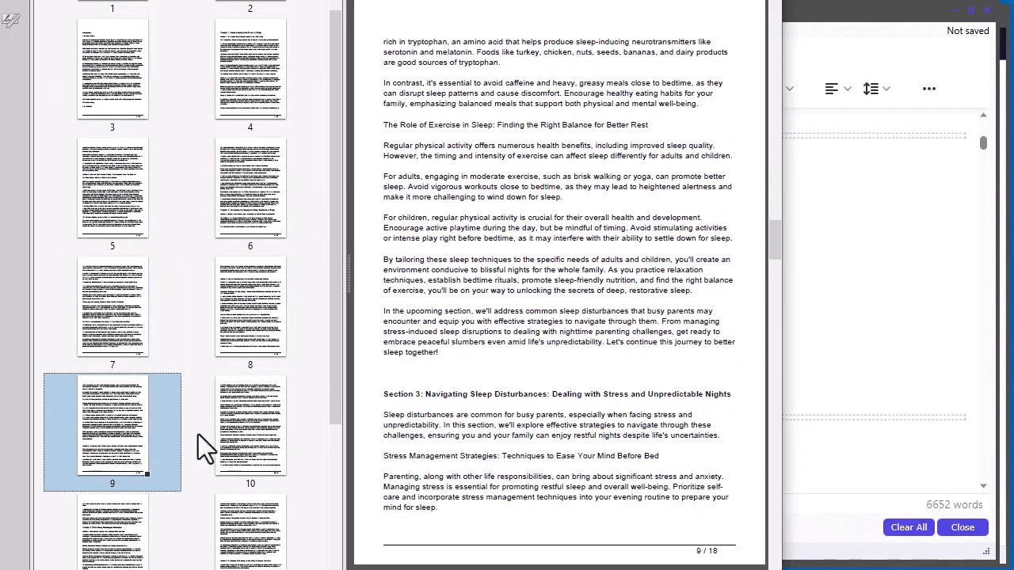
left_click(235, 461)
Step: Check pages 11–12 where Chapter 3 starts, then close Acrobat Reader
scroll(235, 461, "down", 2)
scroll(119, 362, "down", 1)
left_click(119, 364)
left_click(255, 391)
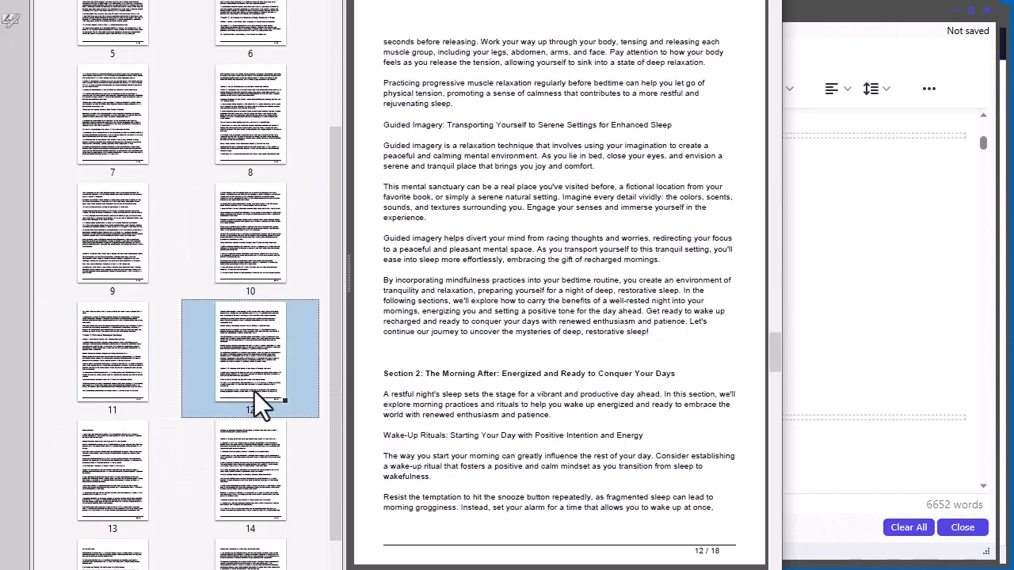
left_click(90, 364)
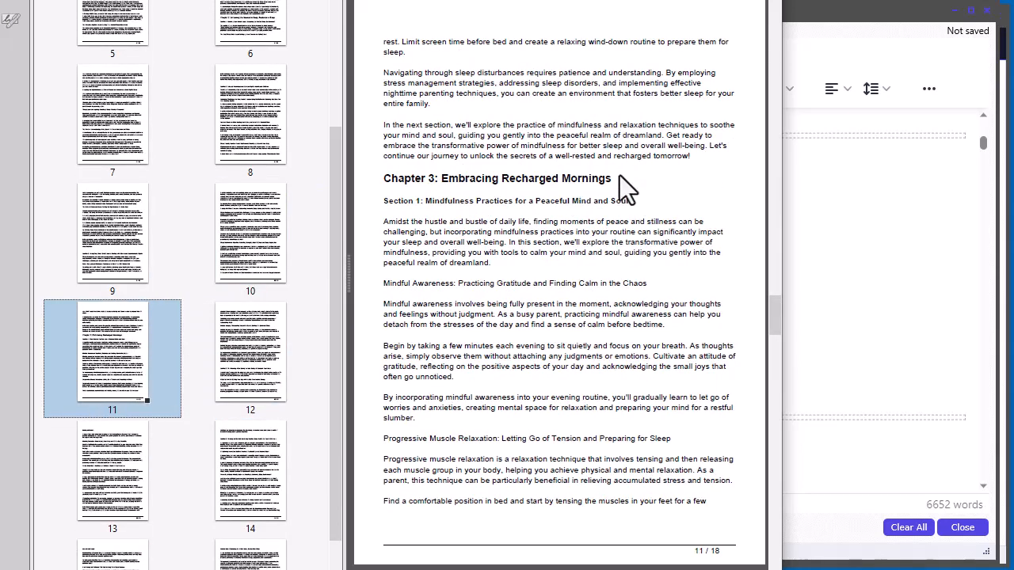
left_click(768, 2)
scroll(459, 274, "down", 5)
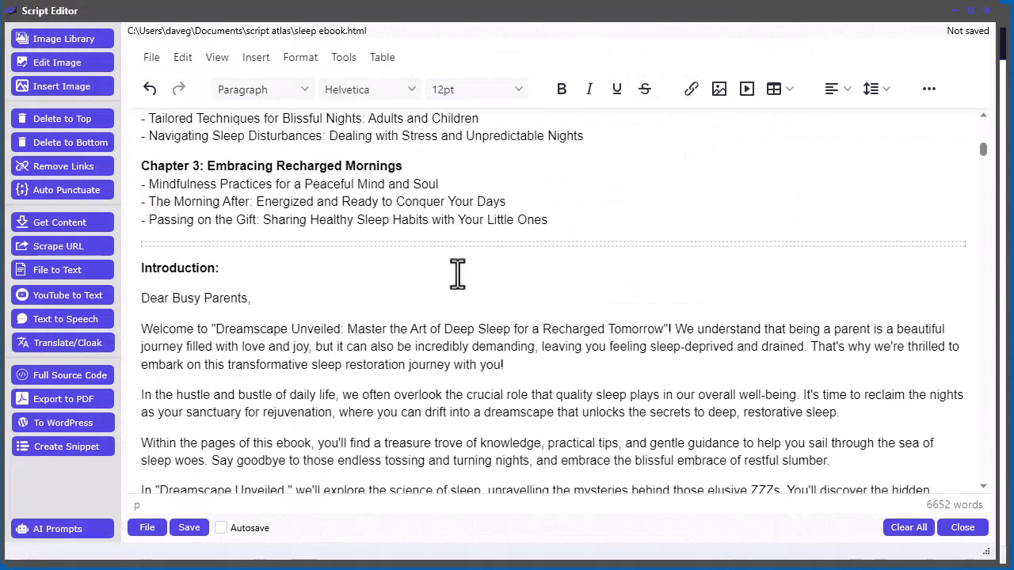
Step: Insert a page break before the Chapter 2 heading
scroll(458, 276, "down", 5)
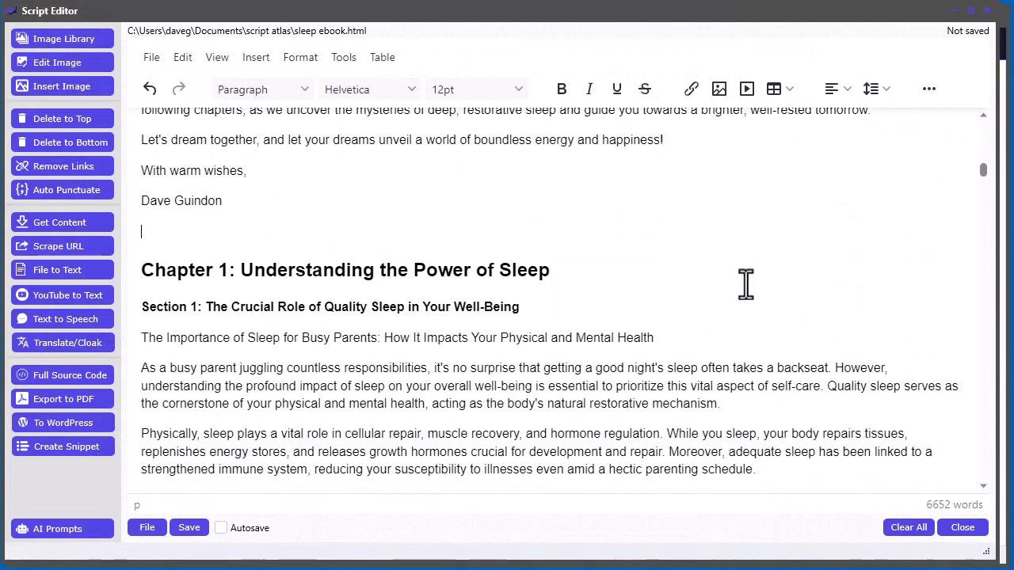
left_click(253, 58)
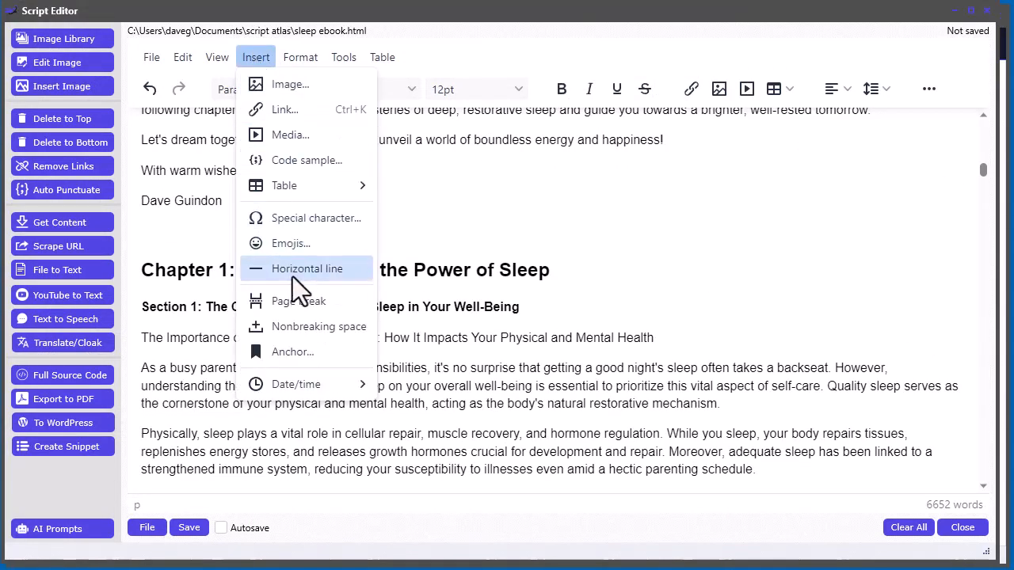
scroll(510, 348, "down", 18)
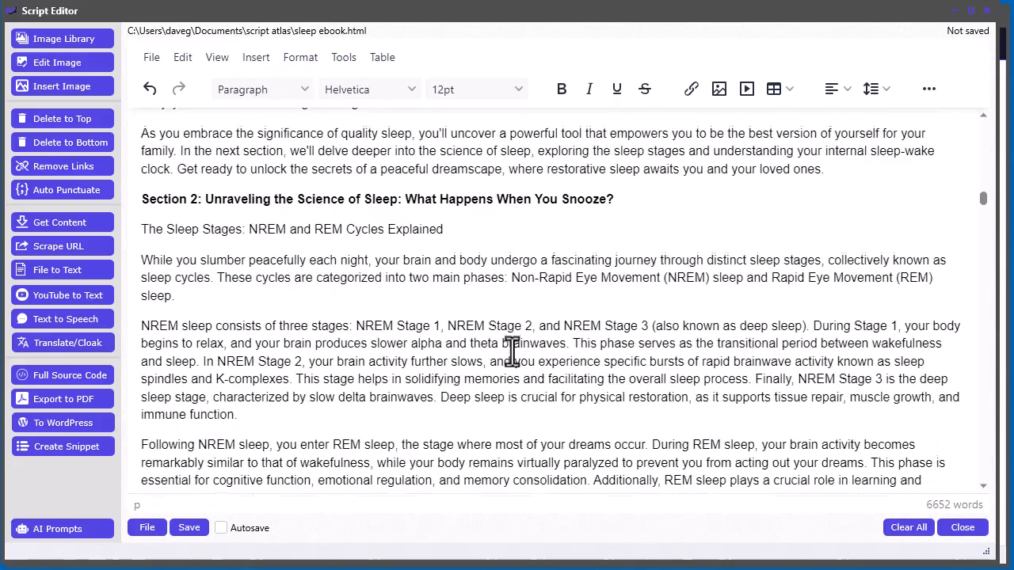
scroll(511, 352, "down", 7)
left_click(255, 258)
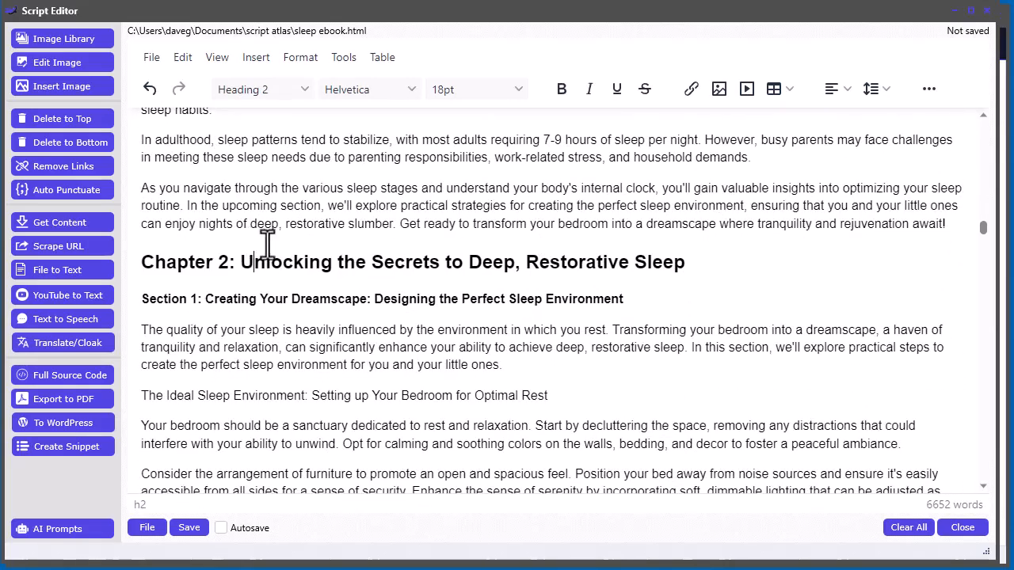
left_click(139, 258)
key("Return")
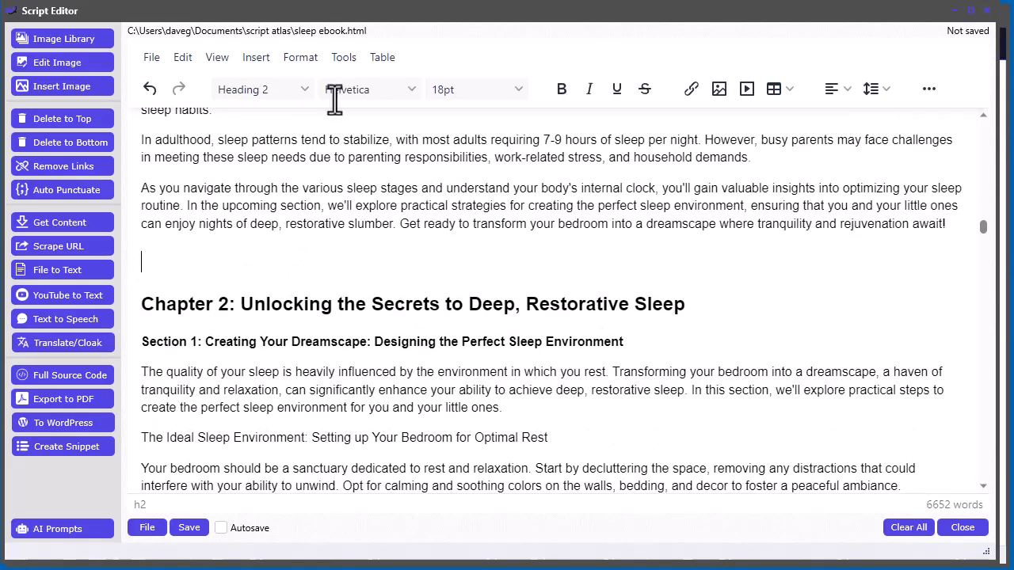
left_click(257, 60)
left_click(285, 295)
Step: Insert a page break before the Chapter 3 heading
scroll(515, 404, "down", 8)
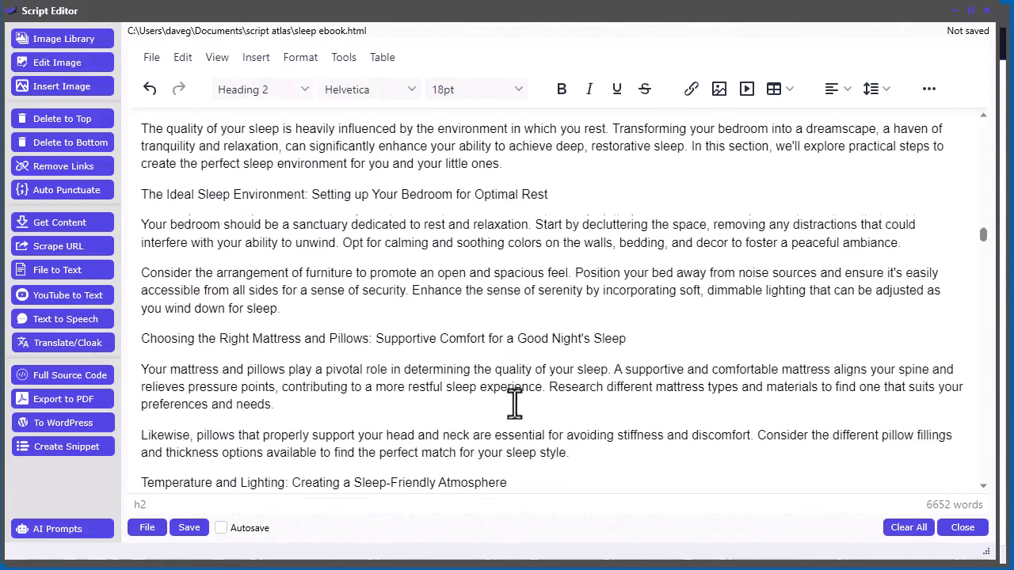
scroll(515, 404, "down", 20)
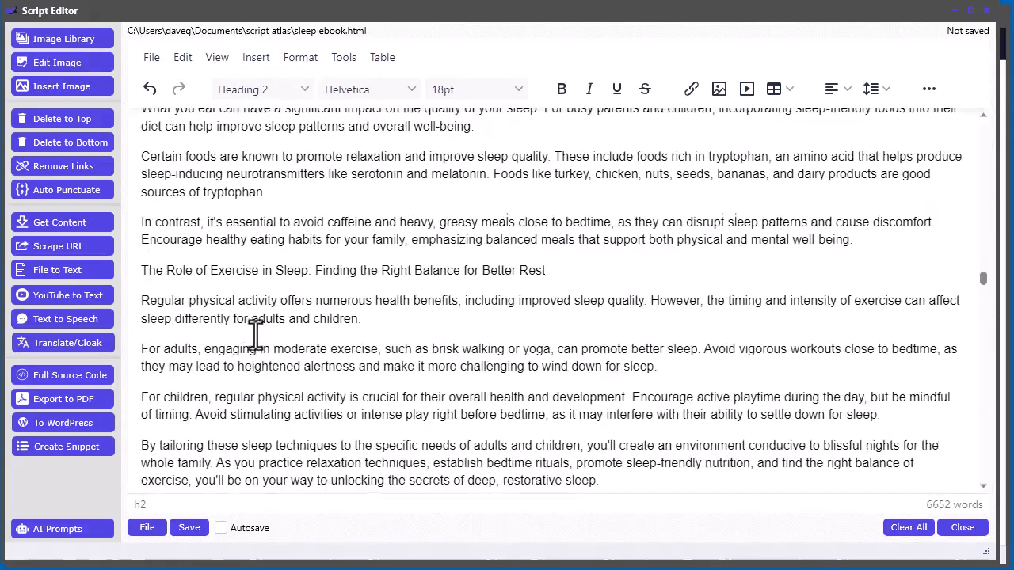
scroll(255, 335, "down", 15)
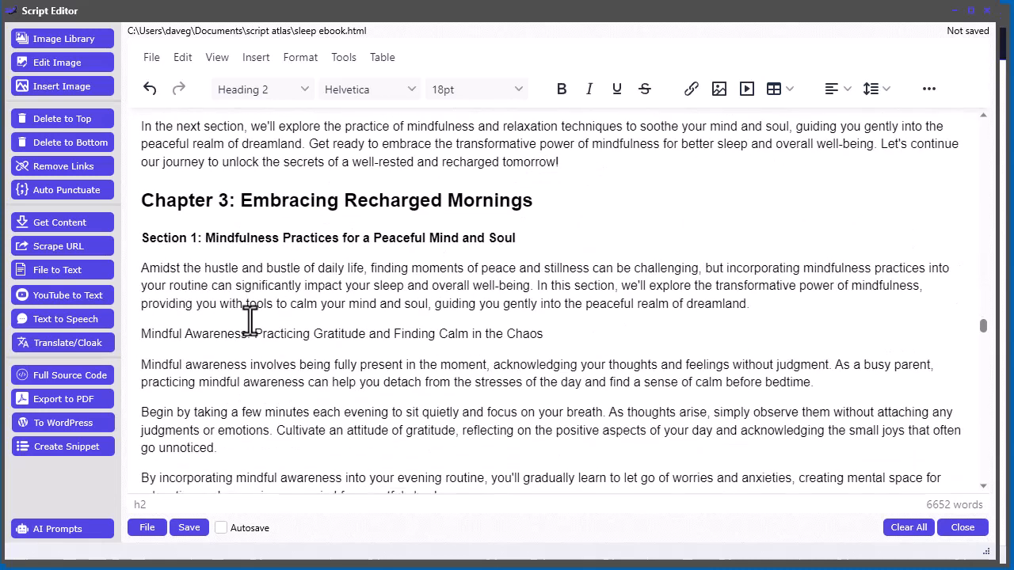
left_click(141, 199)
key("Return")
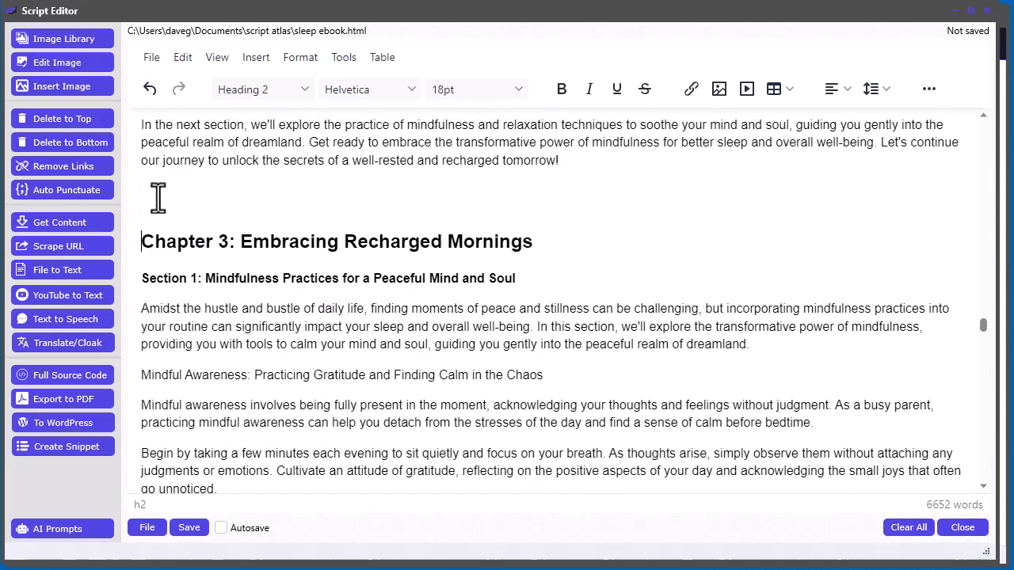
left_click(256, 57)
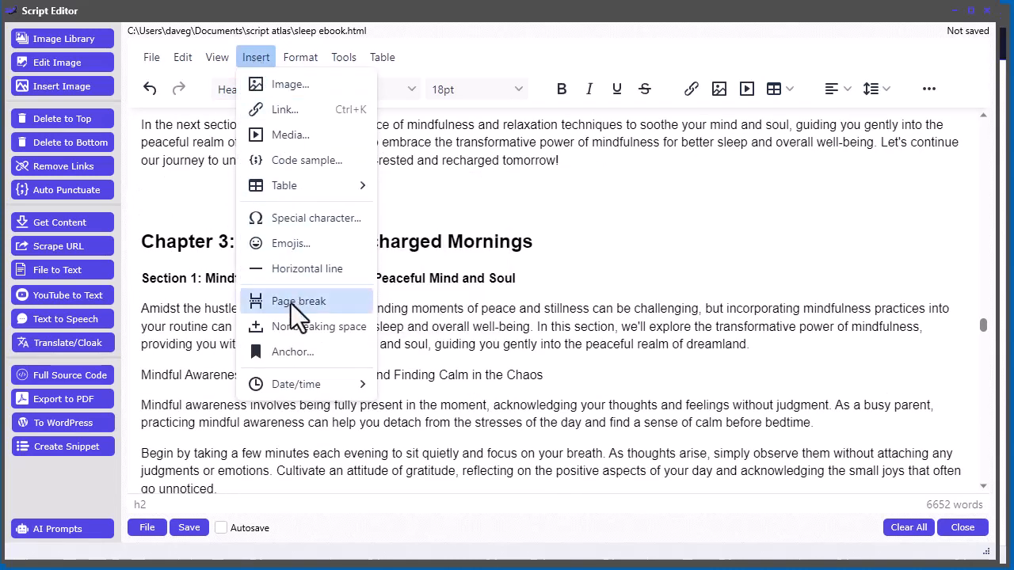
left_click(291, 301)
Step: Export the ebook to PDF, replacing the existing sleep.pdf
scroll(571, 386, "down", 20)
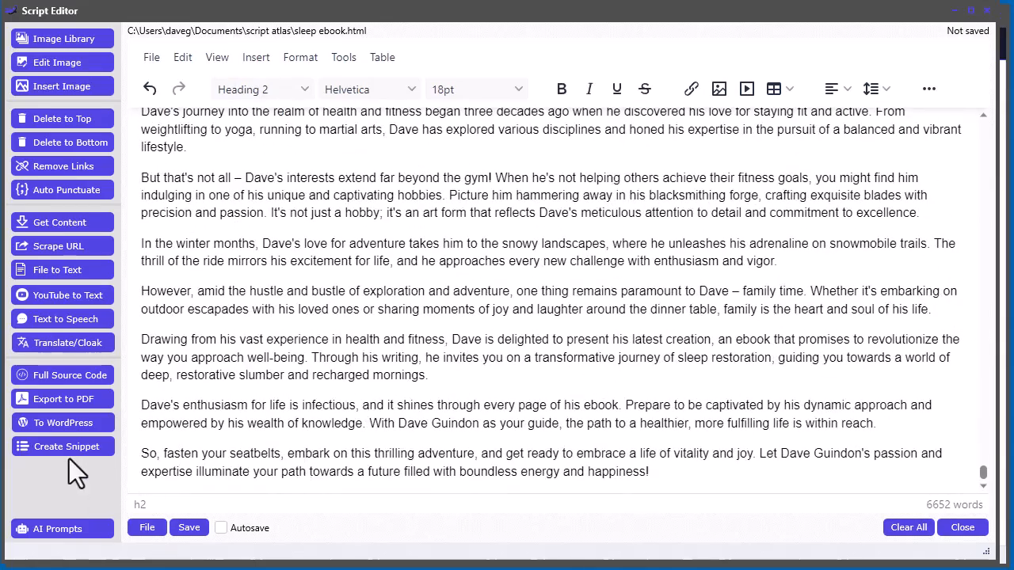
left_click(60, 398)
left_click(608, 394)
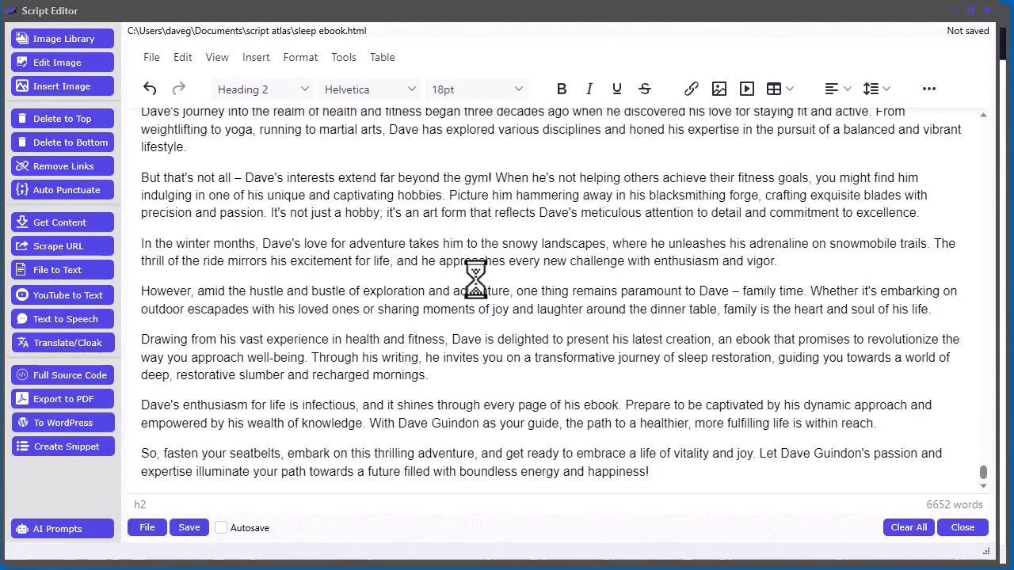
double_click(350, 154)
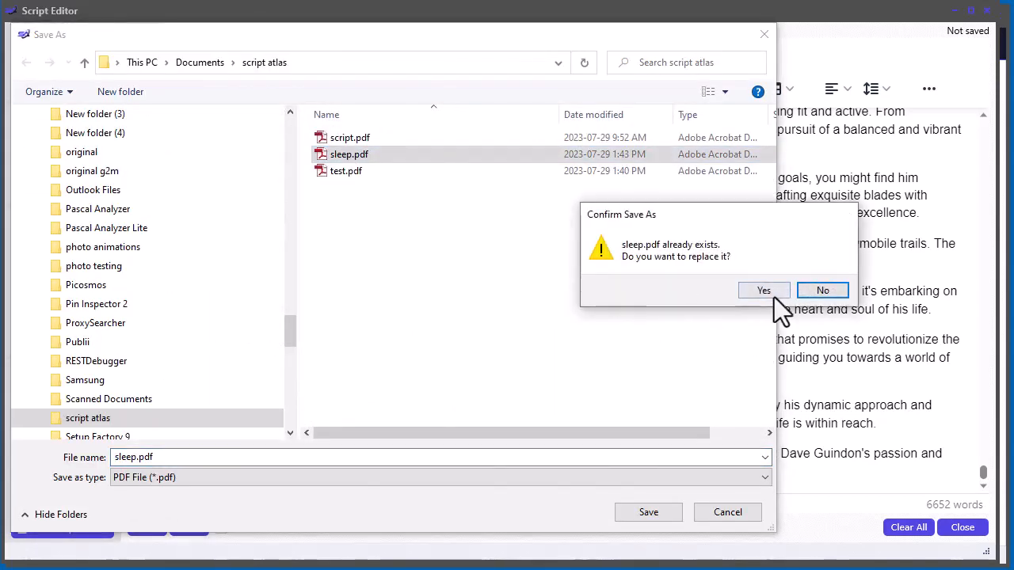
left_click(773, 294)
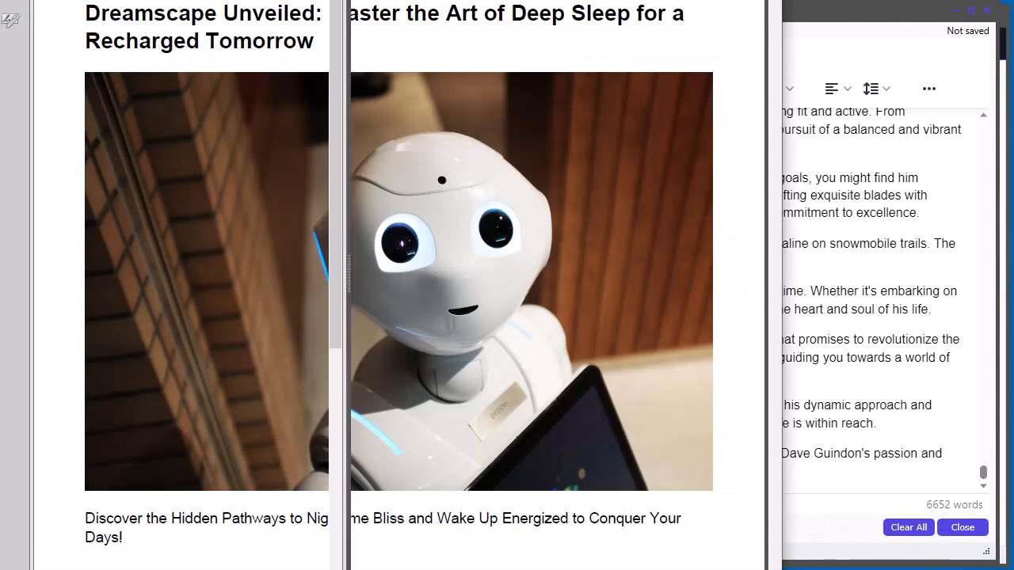
Step: Page through PDF pages 3 to 10 to check the chapter breaks
left_click(145, 137)
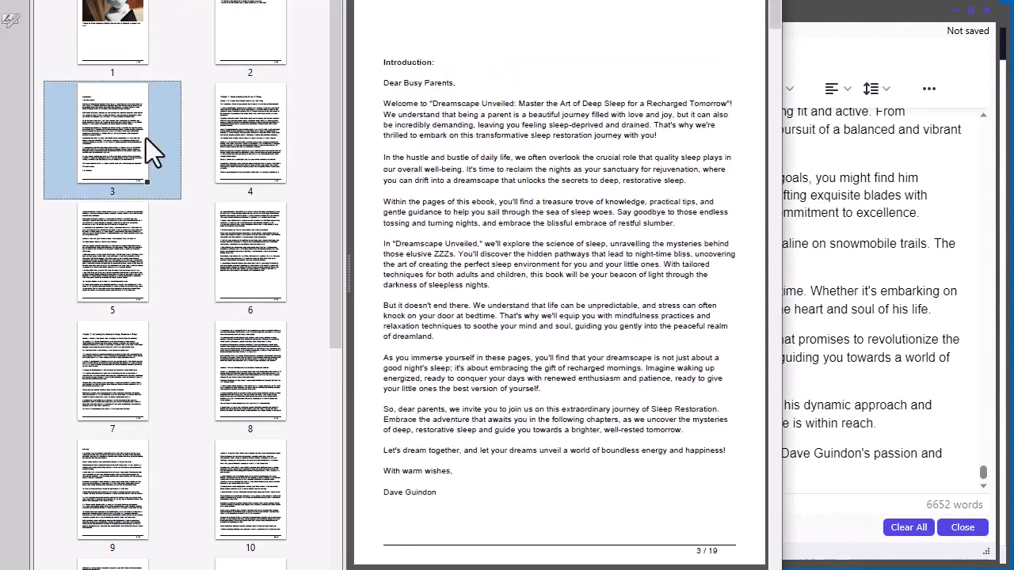
left_click(267, 144)
left_click(91, 260)
left_click(233, 274)
left_click(260, 403)
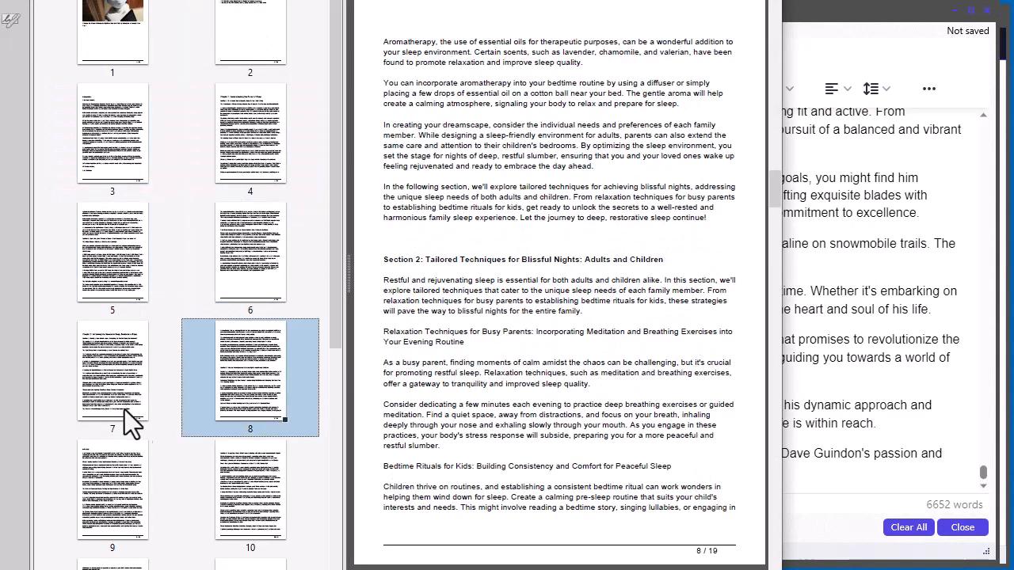
left_click(130, 424)
left_click(253, 484)
scroll(254, 484, "down", 3)
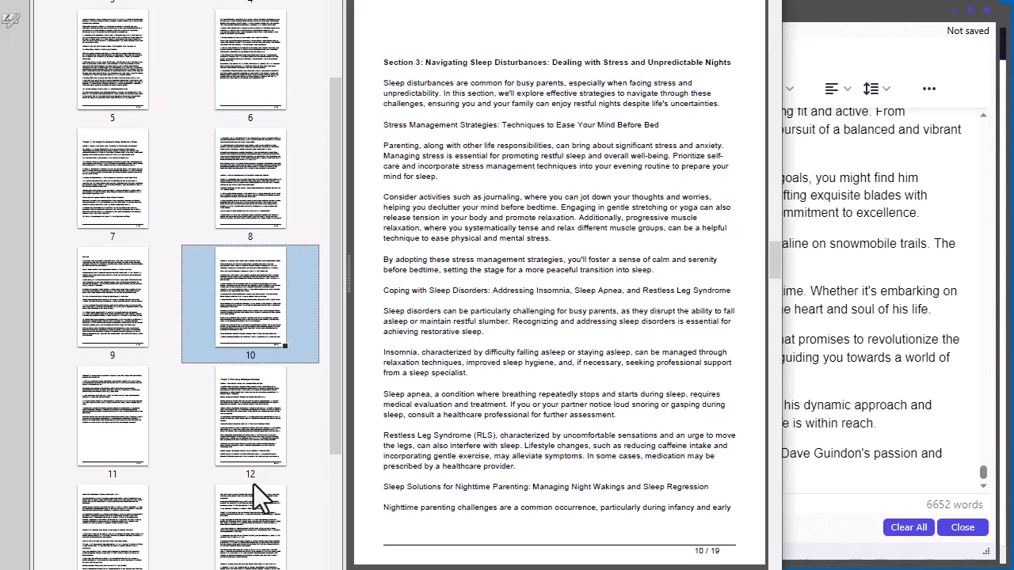
scroll(255, 485, "down", 4)
scroll(258, 484, "up", 9)
Step: Return to the cover page and close the PDF viewer
left_click(135, 14)
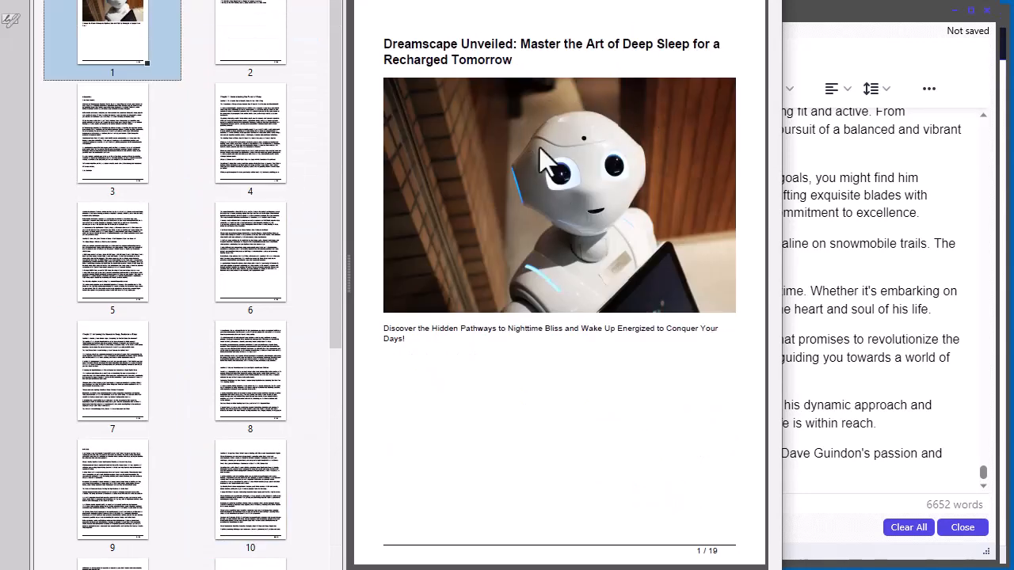
left_click(421, 341)
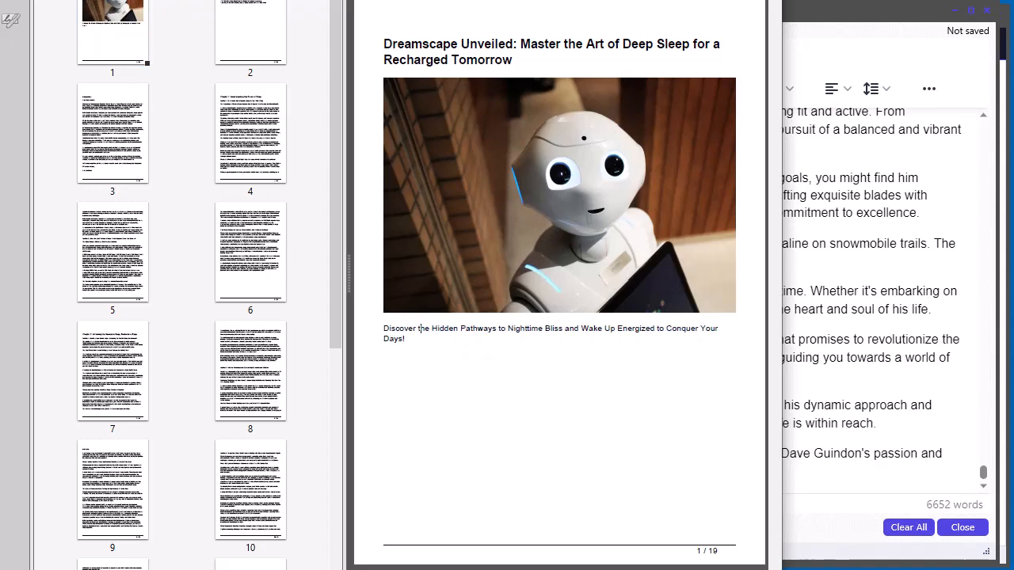
key("alt+F4")
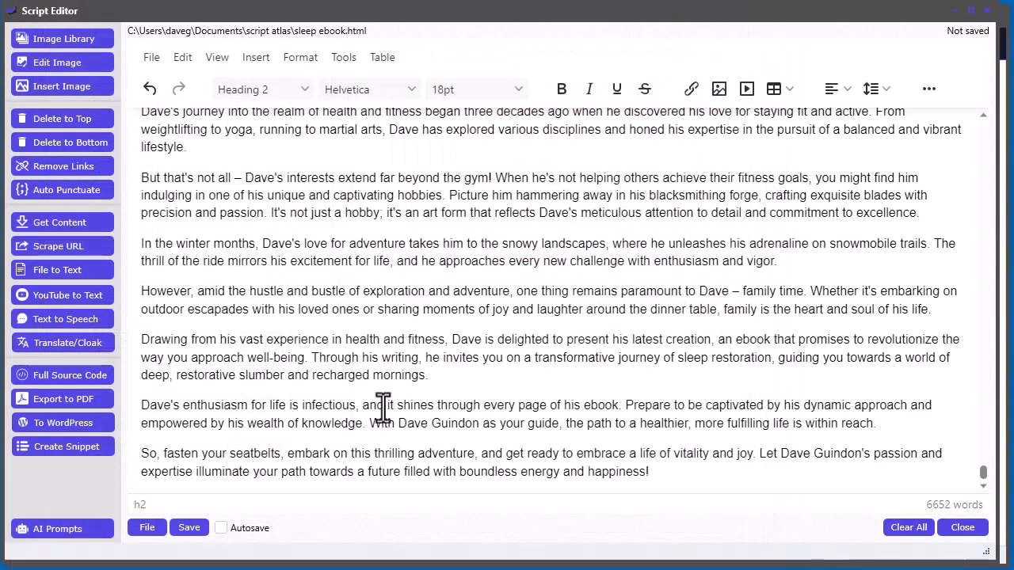
Step: Scroll up to the ebook's start, briefly selecting and deselecting 'Nighttime Bliss'
scroll(434, 391, "up", 5)
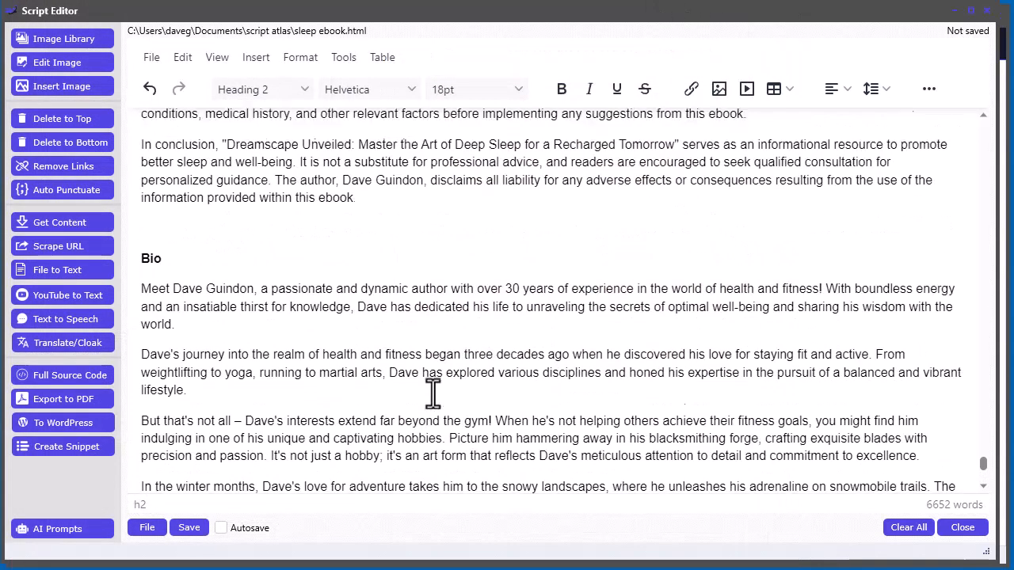
scroll(534, 378, "up", 20)
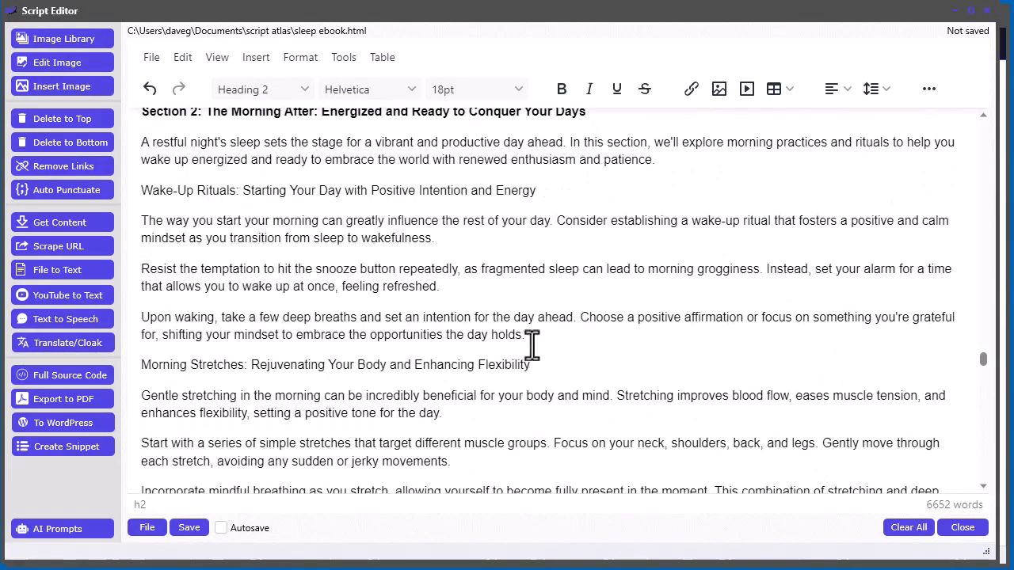
scroll(385, 198, "up", 15)
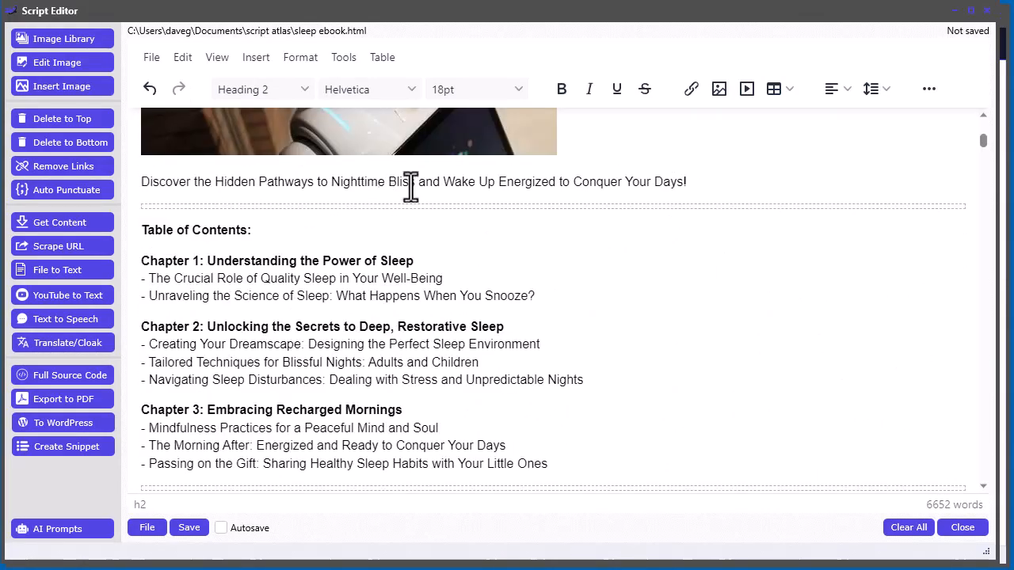
left_click_drag(414, 182, 334, 193)
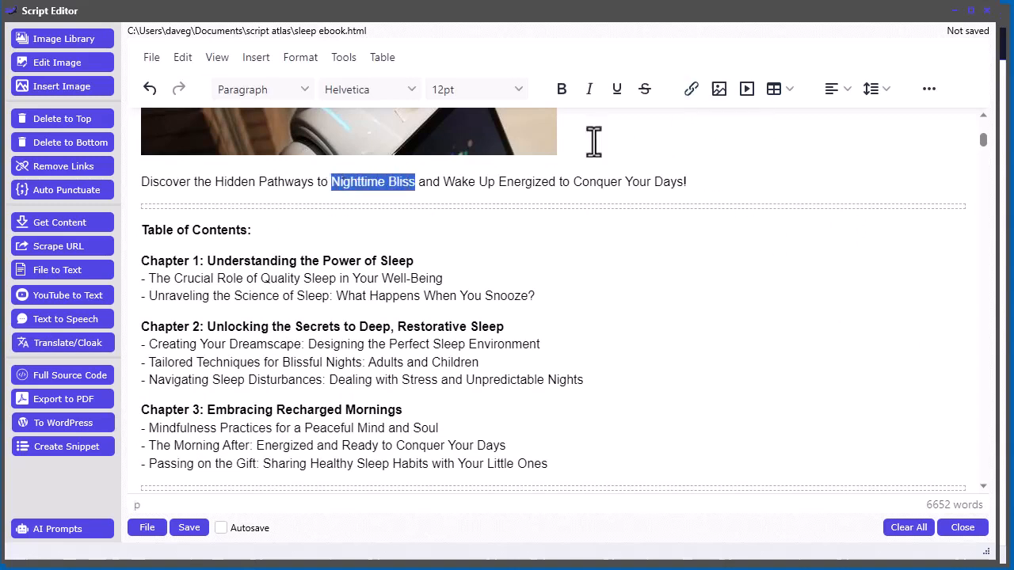
left_click(191, 182)
scroll(356, 335, "down", 6)
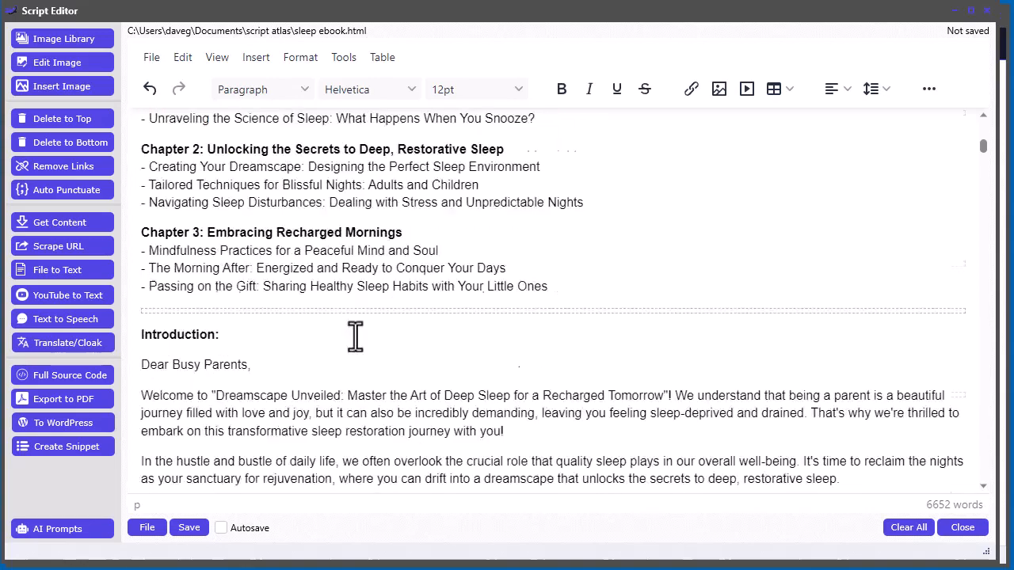
scroll(304, 270, "up", 1)
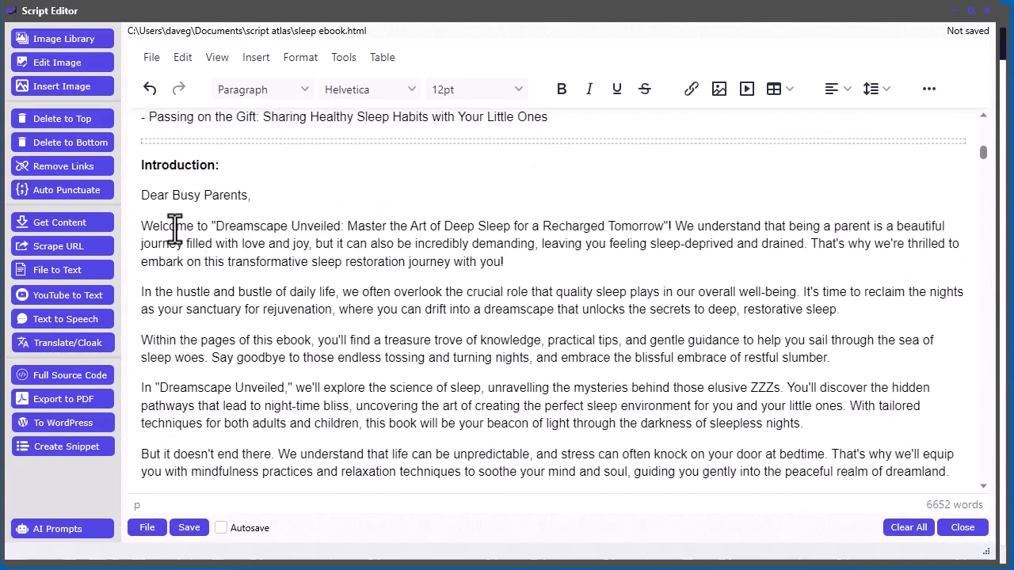
double_click(174, 229)
left_click(690, 89)
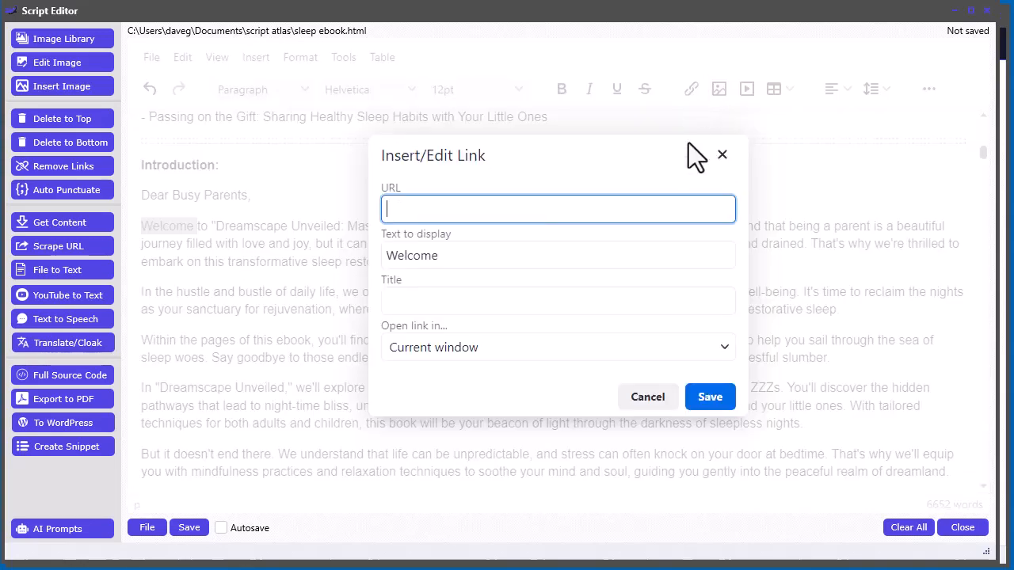
type("htt")
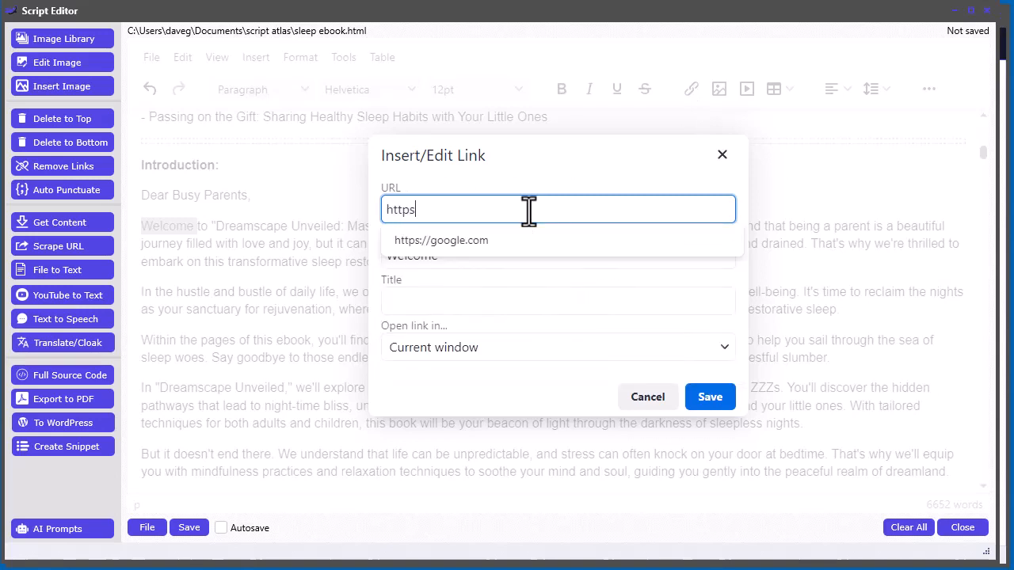
type("ps")
left_click(458, 246)
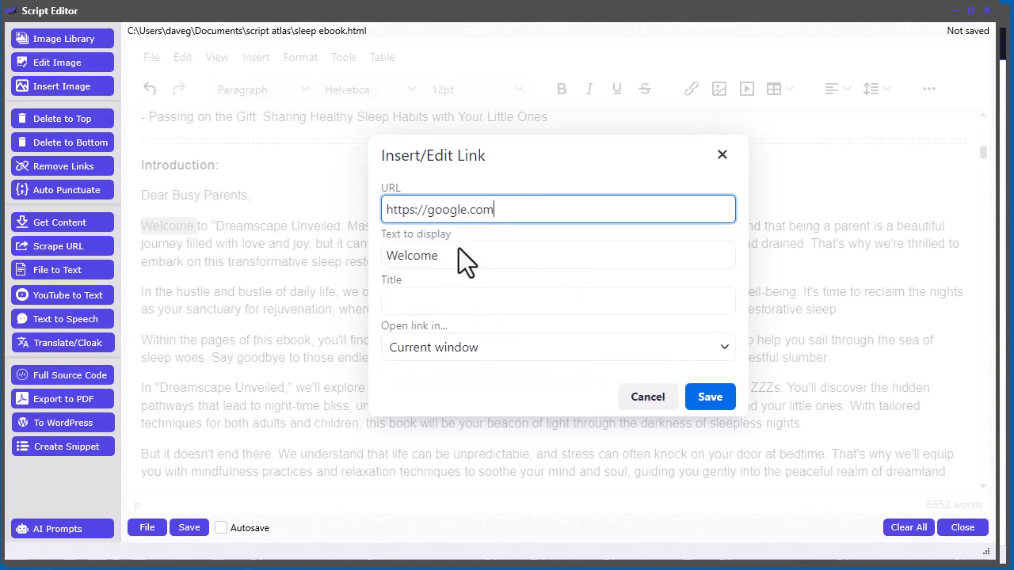
left_click(708, 396)
left_click(171, 390)
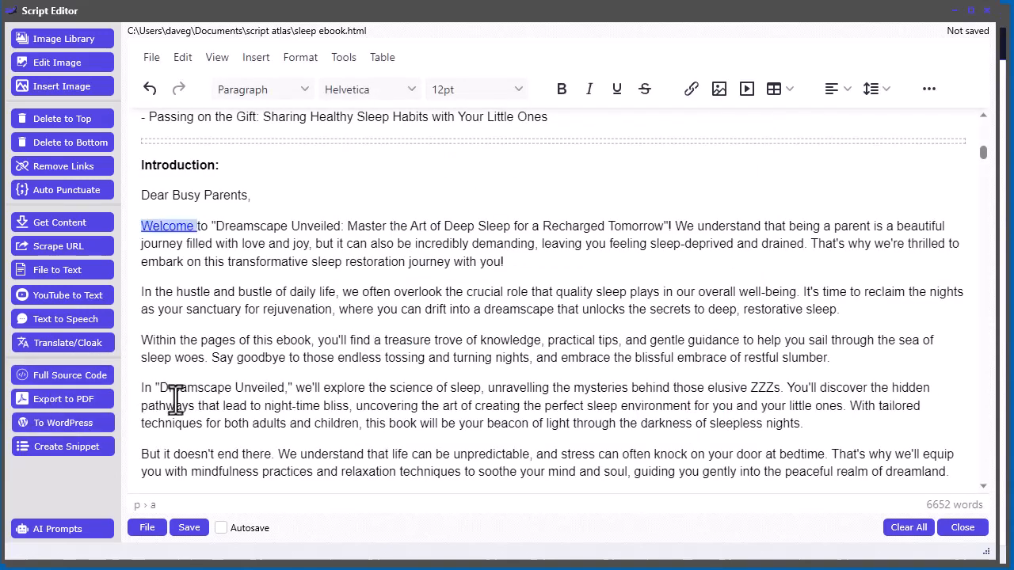
left_click(65, 401)
left_click(616, 388)
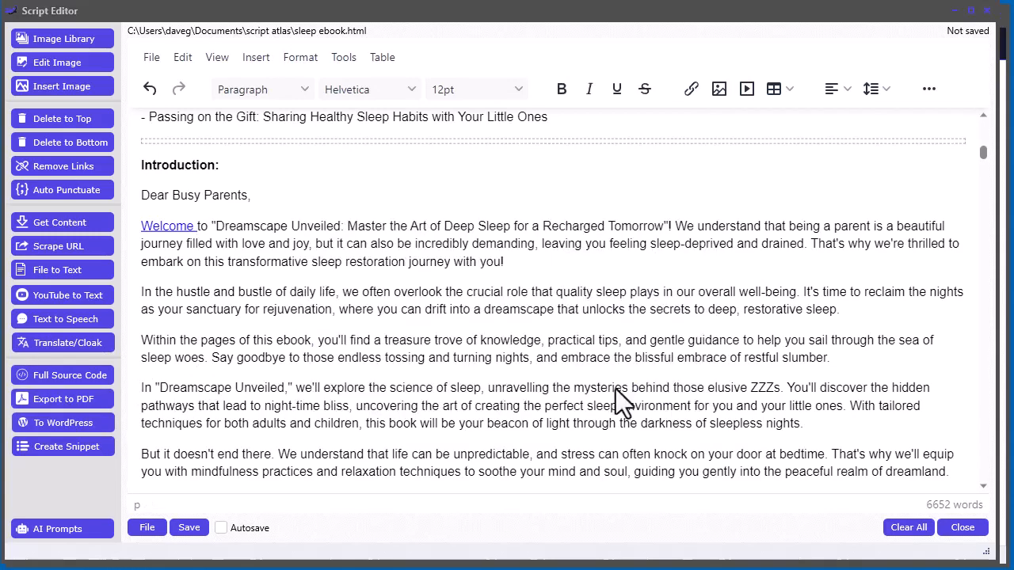
Step: Save the linked export over sleep.pdf, confirming the overwrite
double_click(354, 153)
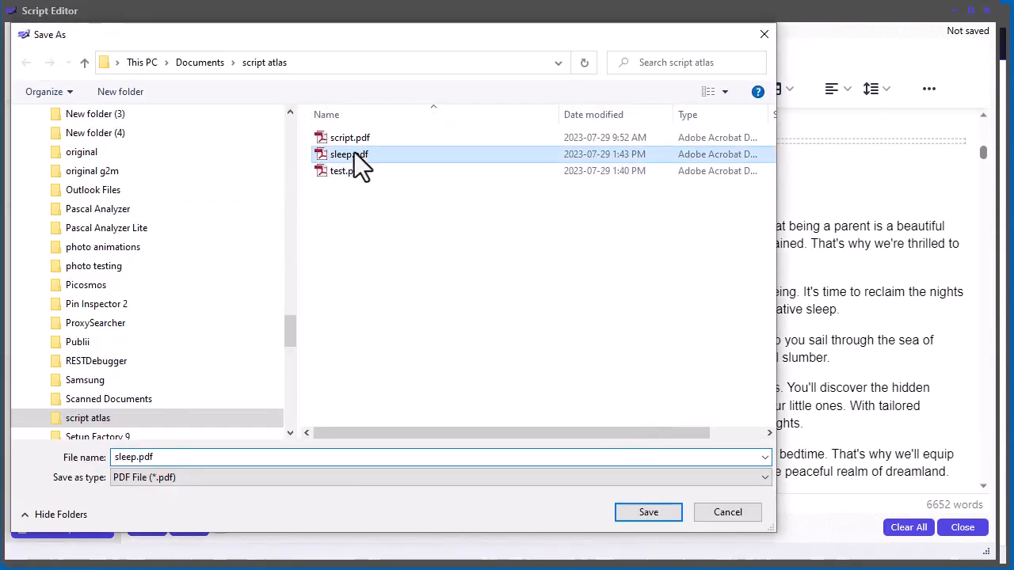
left_click(767, 295)
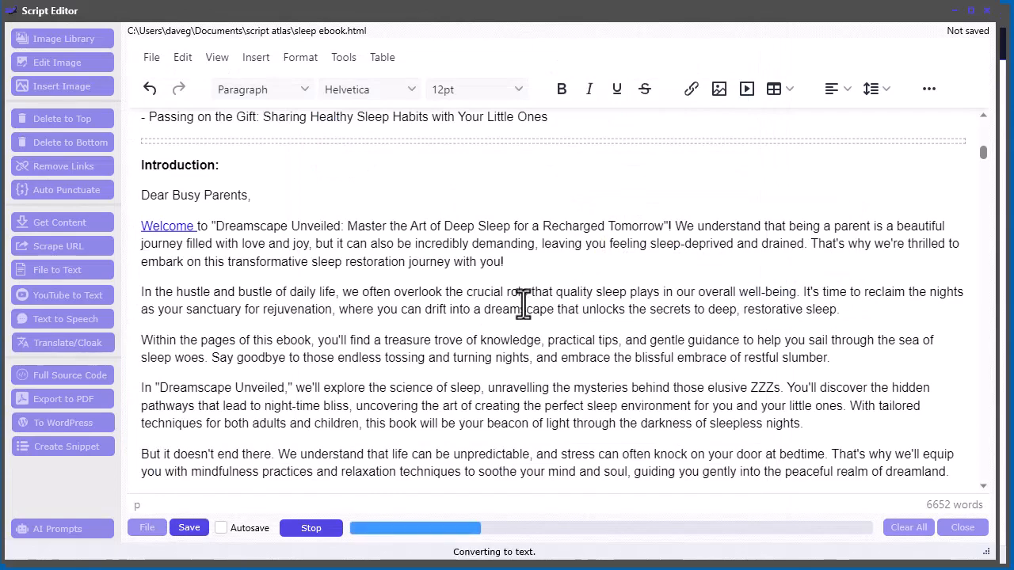
scroll(483, 260, "down", 6)
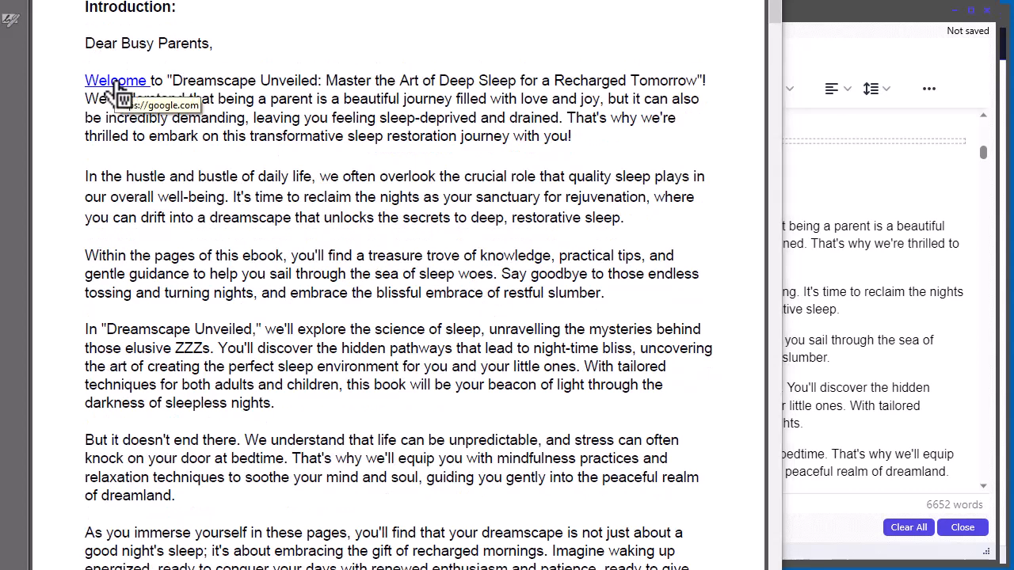
Step: Close the Acrobat window and scroll back up in the ebook editor
left_click_drag(1013, 2, 829, 7)
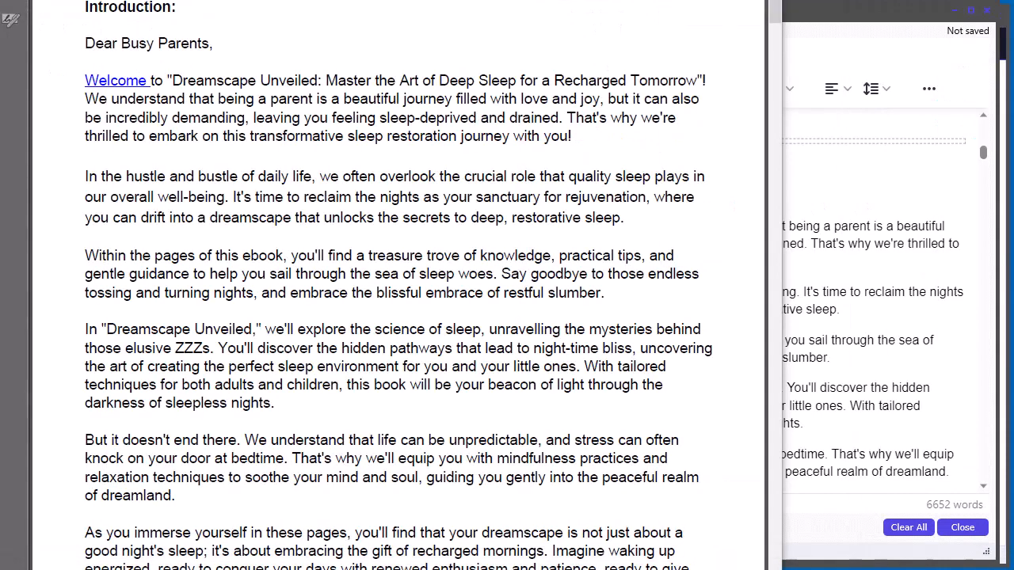
left_click(765, 0)
scroll(389, 364, "up", 3)
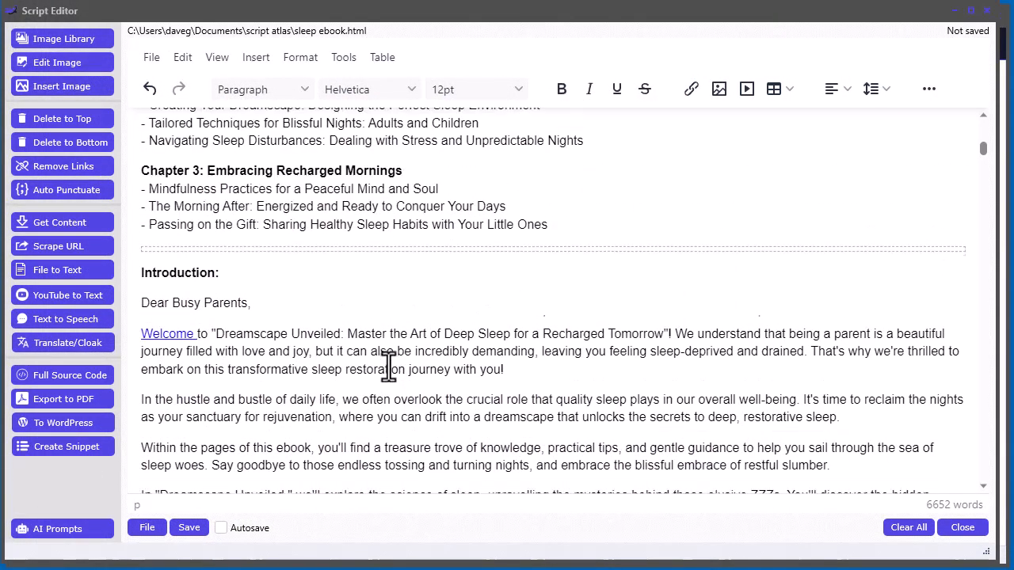
scroll(399, 418, "up", 15)
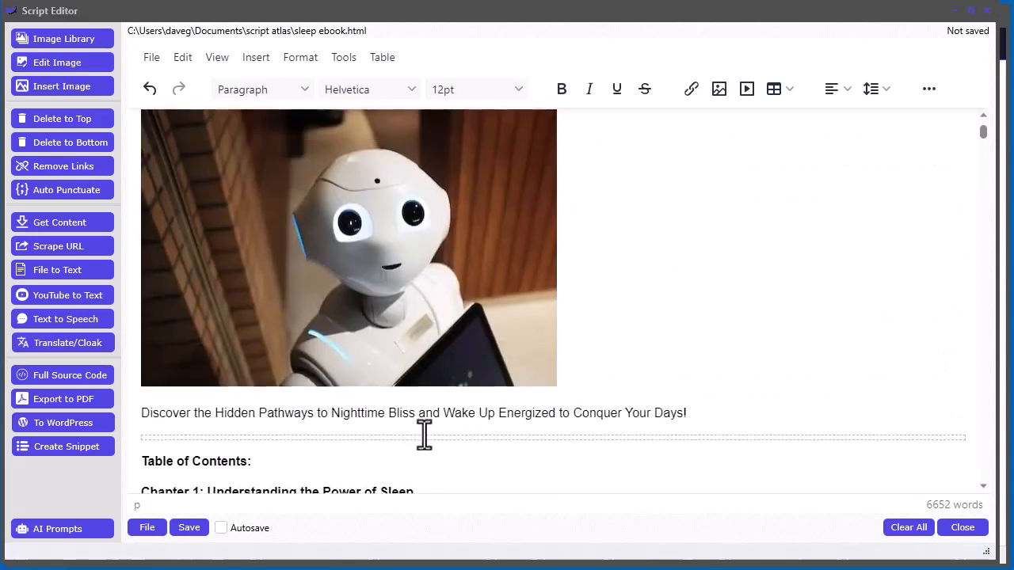